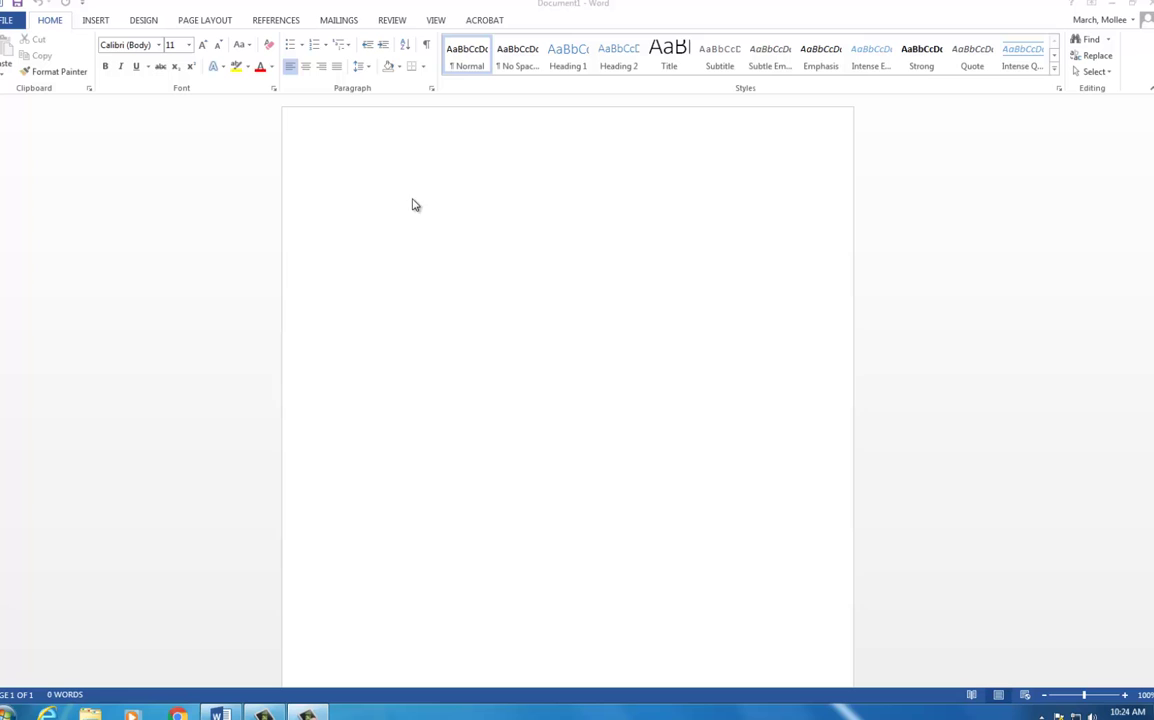
- Set Times New Roman, 12 pt as the default font for this document only
{"action": "left_click", "coordinate": [272, 89]}
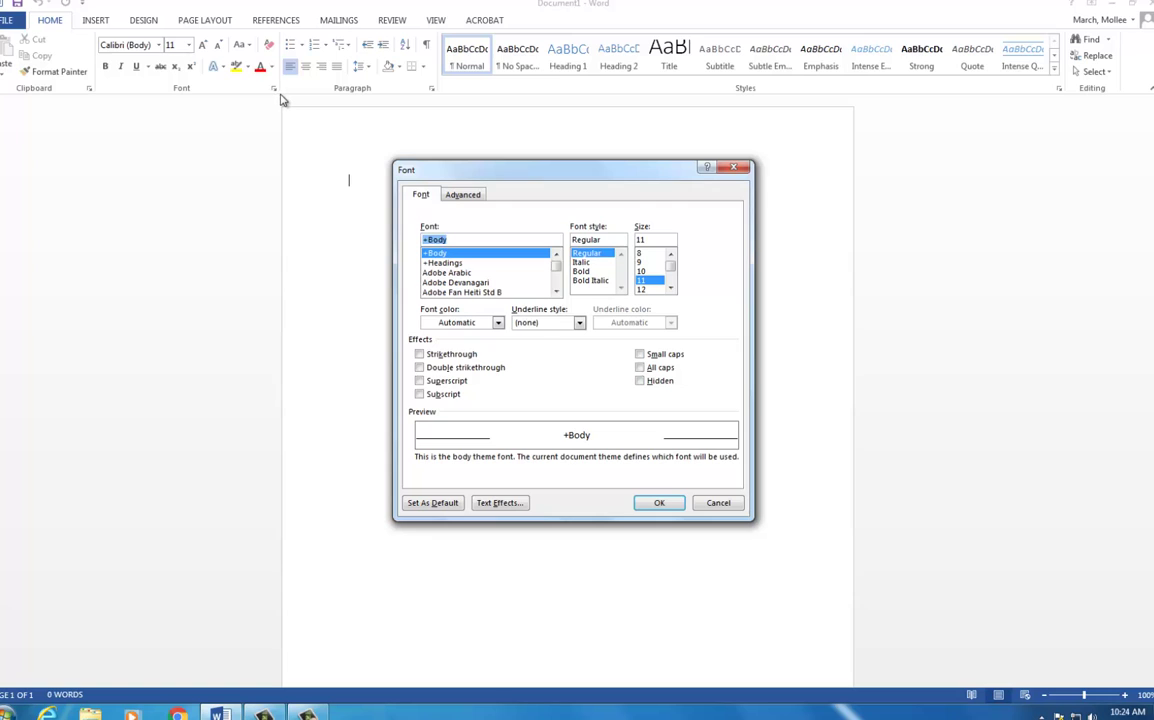
{"action": "type", "text": "tim"}
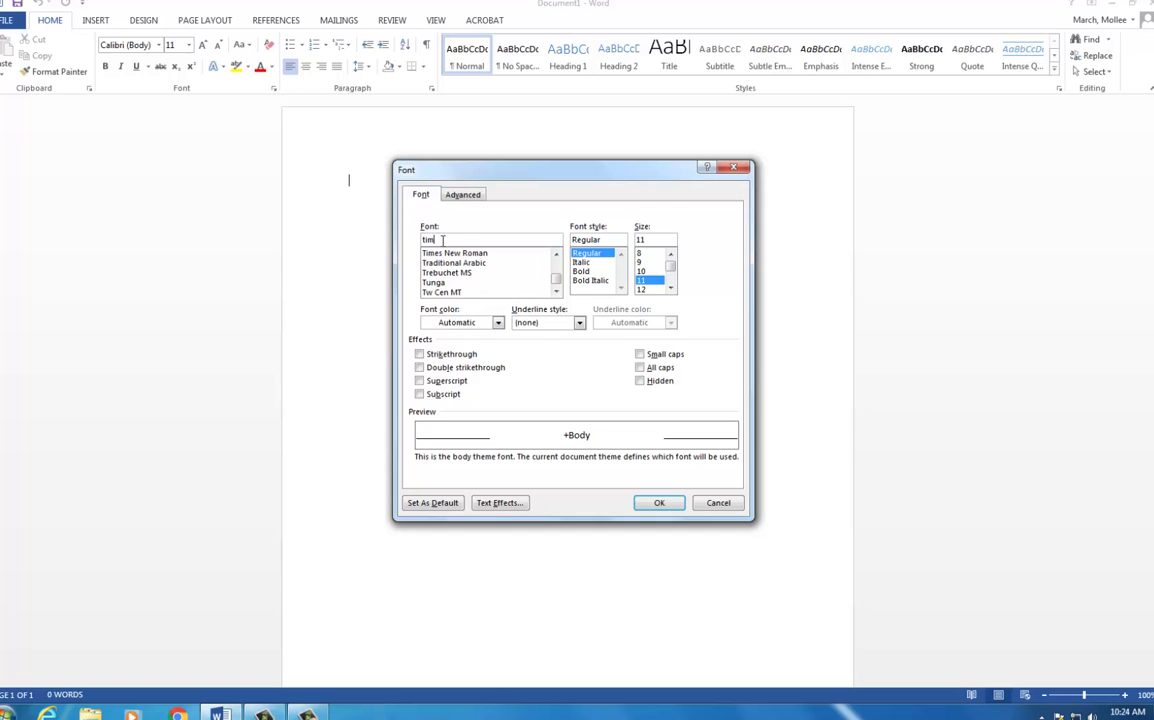
{"action": "left_click", "coordinate": [455, 254]}
{"action": "key", "text": "Tab"}
{"action": "key", "text": "Tab"}
{"action": "key", "text": "Down"}
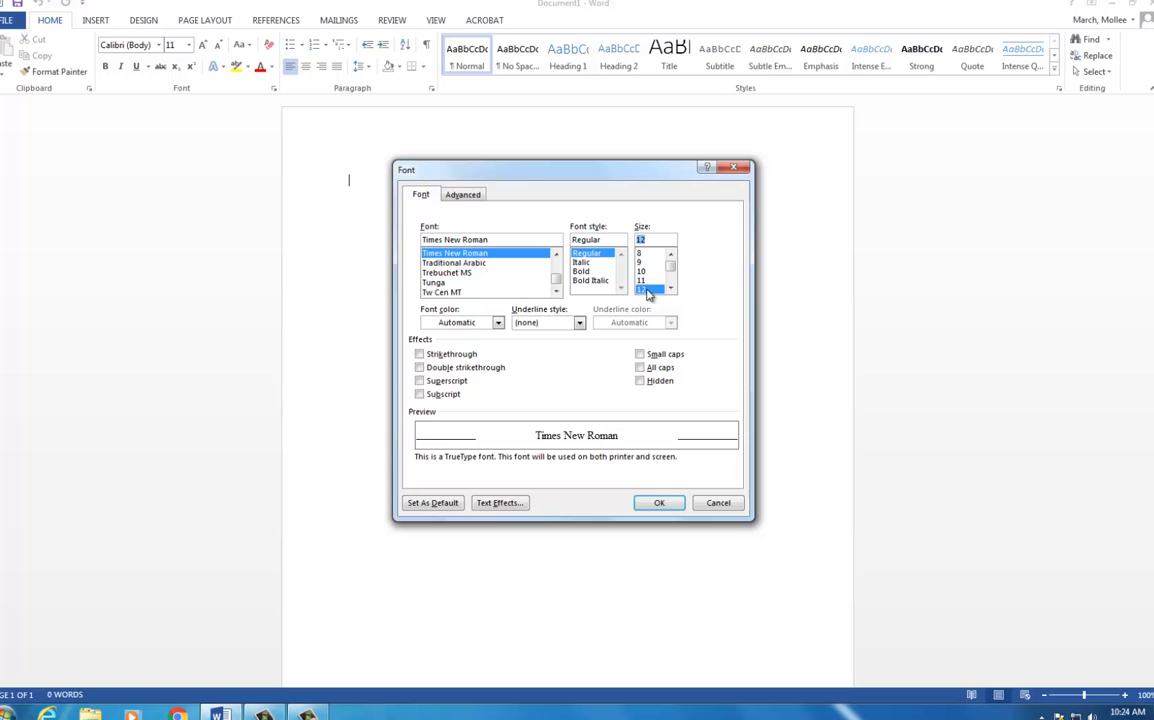
{"action": "left_click", "coordinate": [421, 504]}
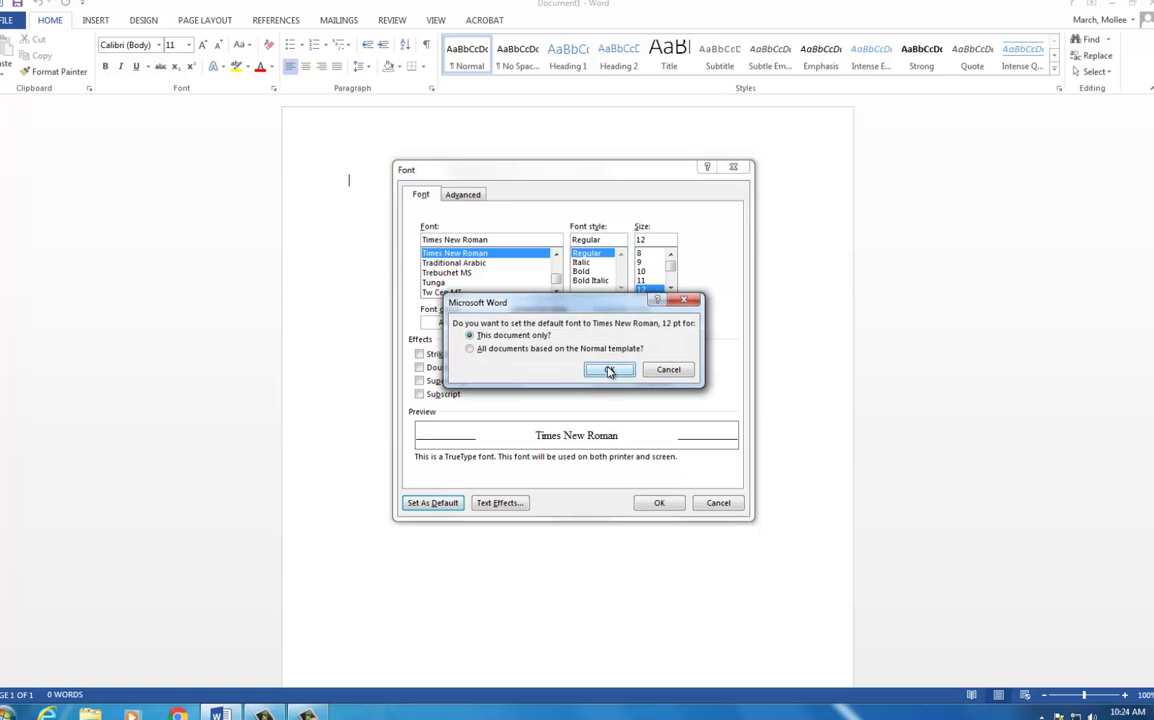
{"action": "left_click", "coordinate": [609, 369]}
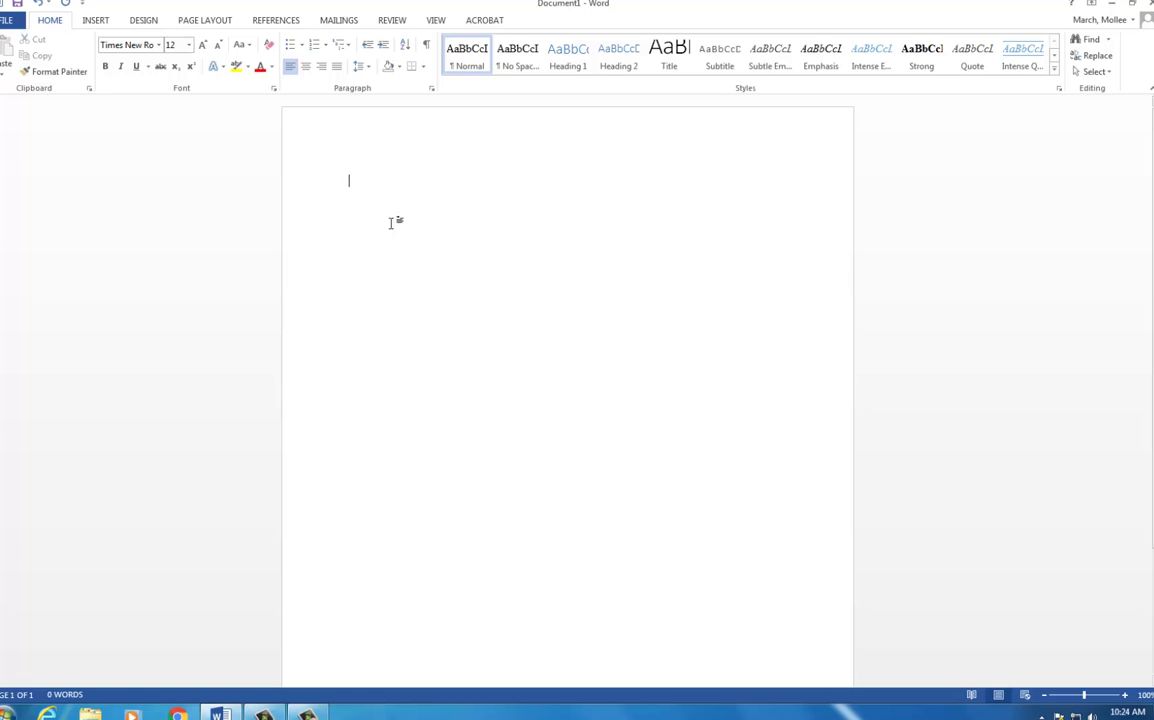
- Apply the Normal margin preset (1 inch on every side) from Page Layout
{"action": "left_click", "coordinate": [210, 20]}
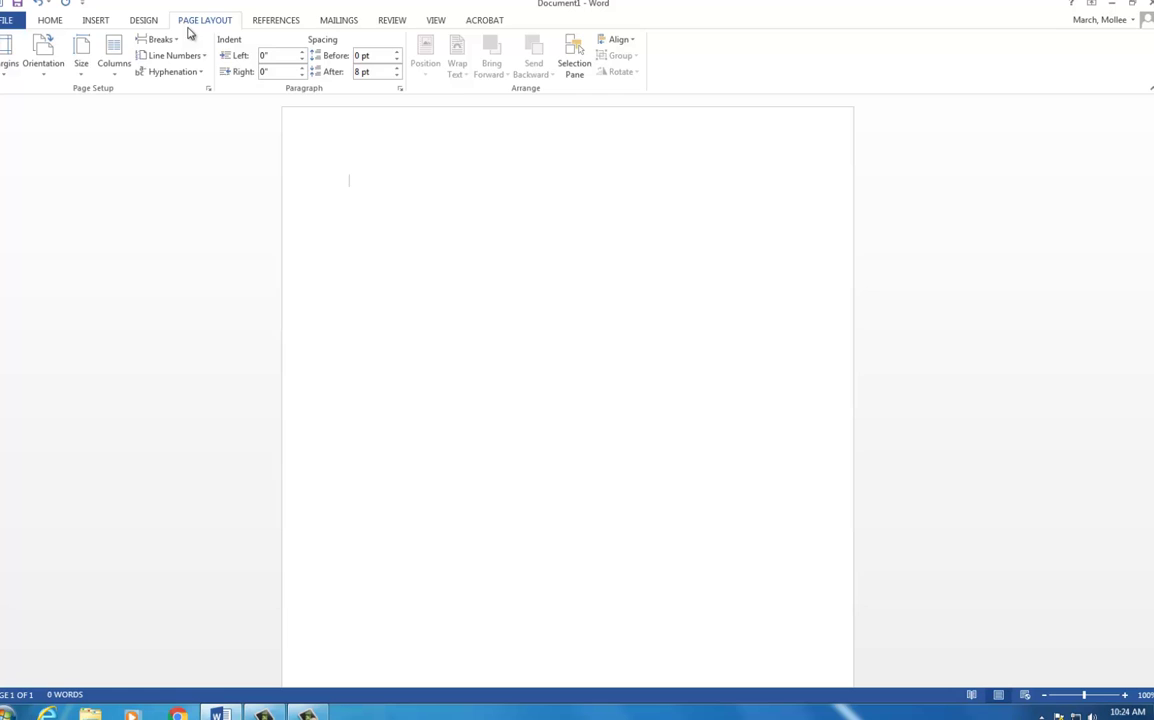
{"action": "left_click", "coordinate": [5, 73]}
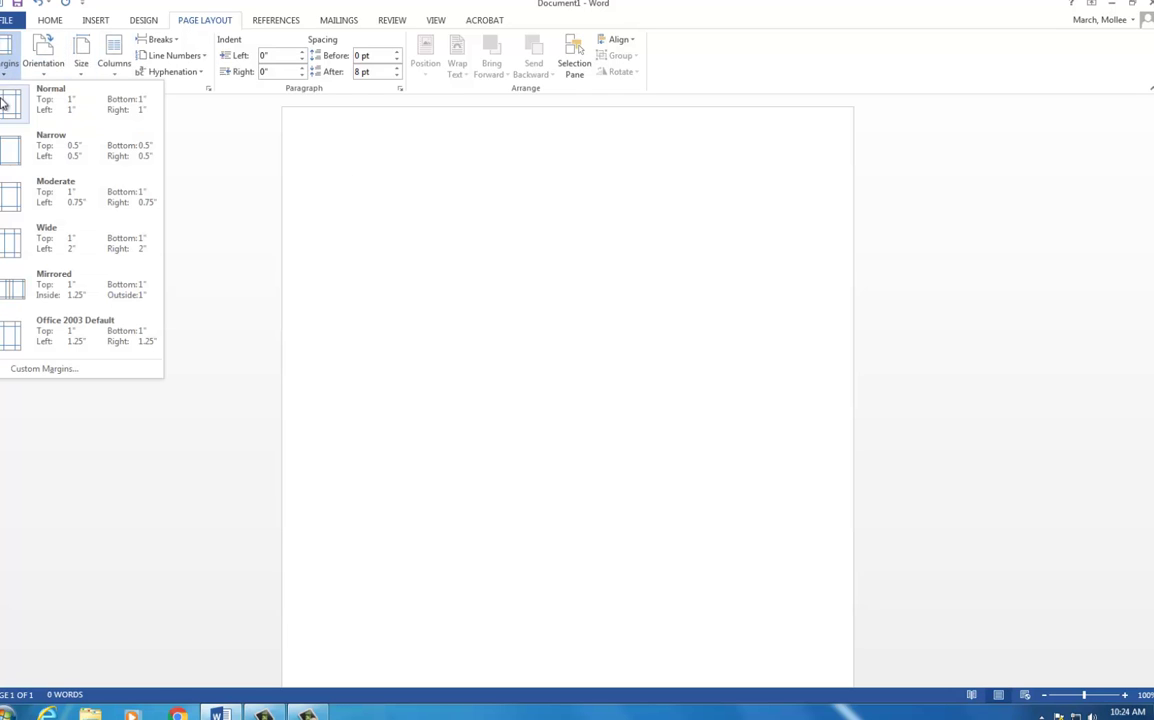
{"action": "left_click", "coordinate": [3, 112]}
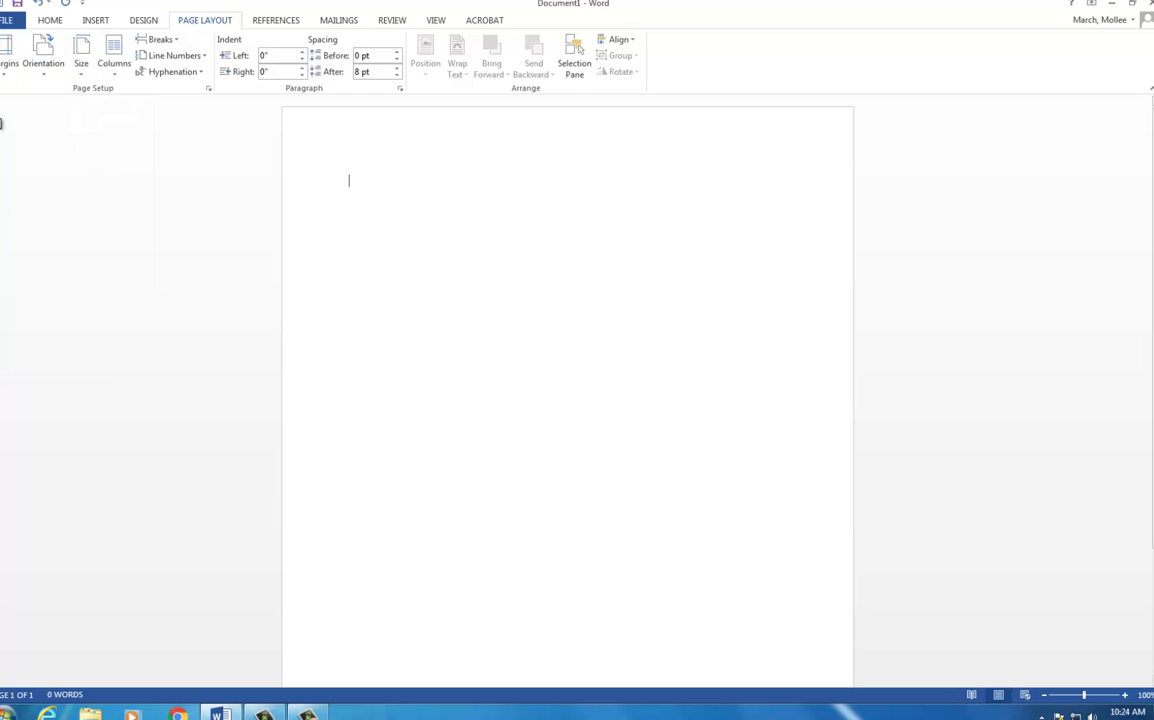
{"action": "left_click", "coordinate": [48, 22]}
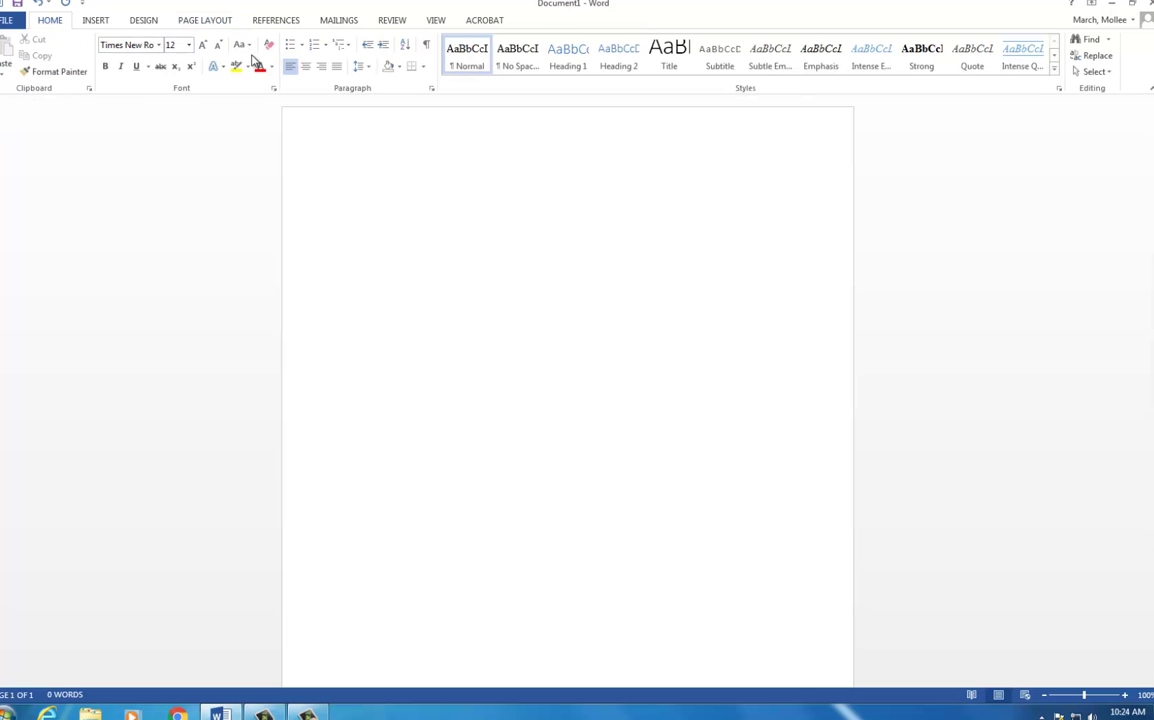
- Set Single line spacing and enable Don't add space between paragraphs of the same style
{"action": "left_click", "coordinate": [431, 89]}
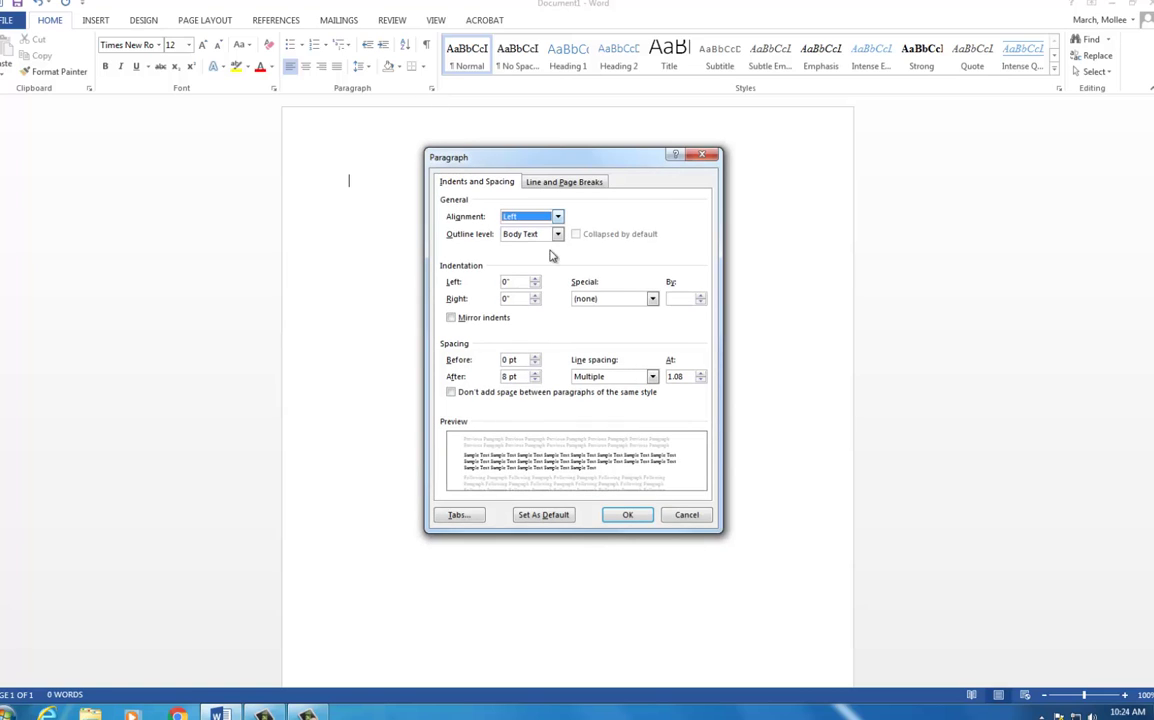
{"action": "left_click", "coordinate": [618, 377]}
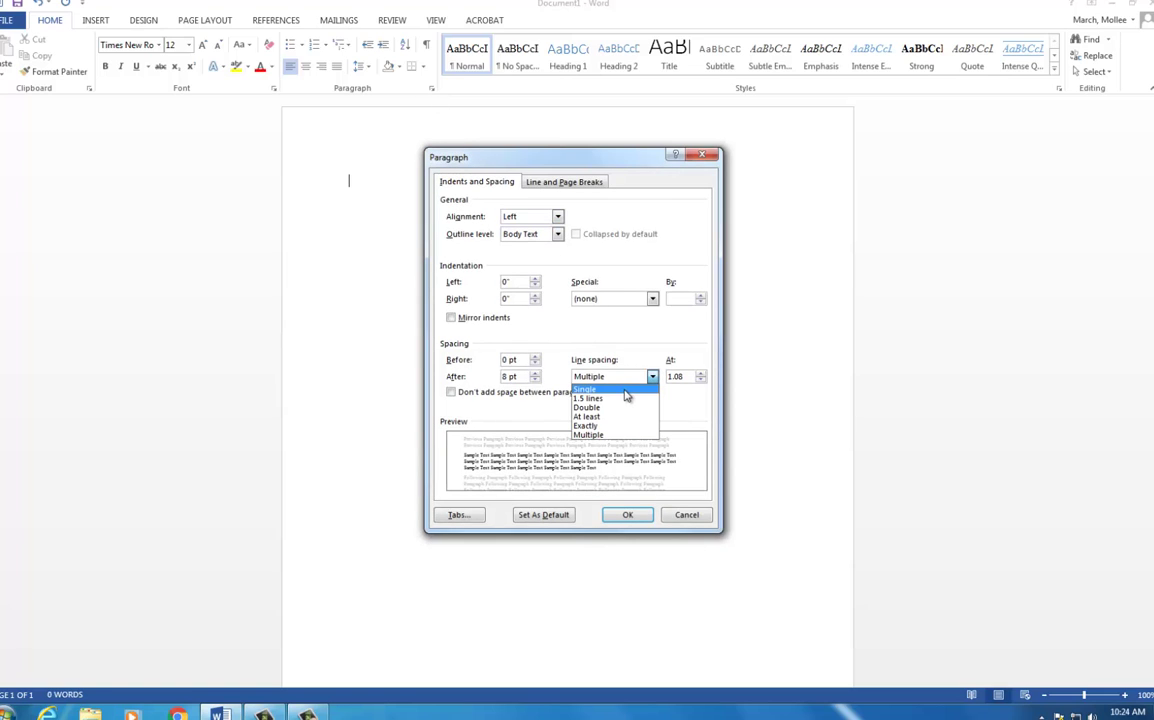
{"action": "left_click", "coordinate": [624, 390]}
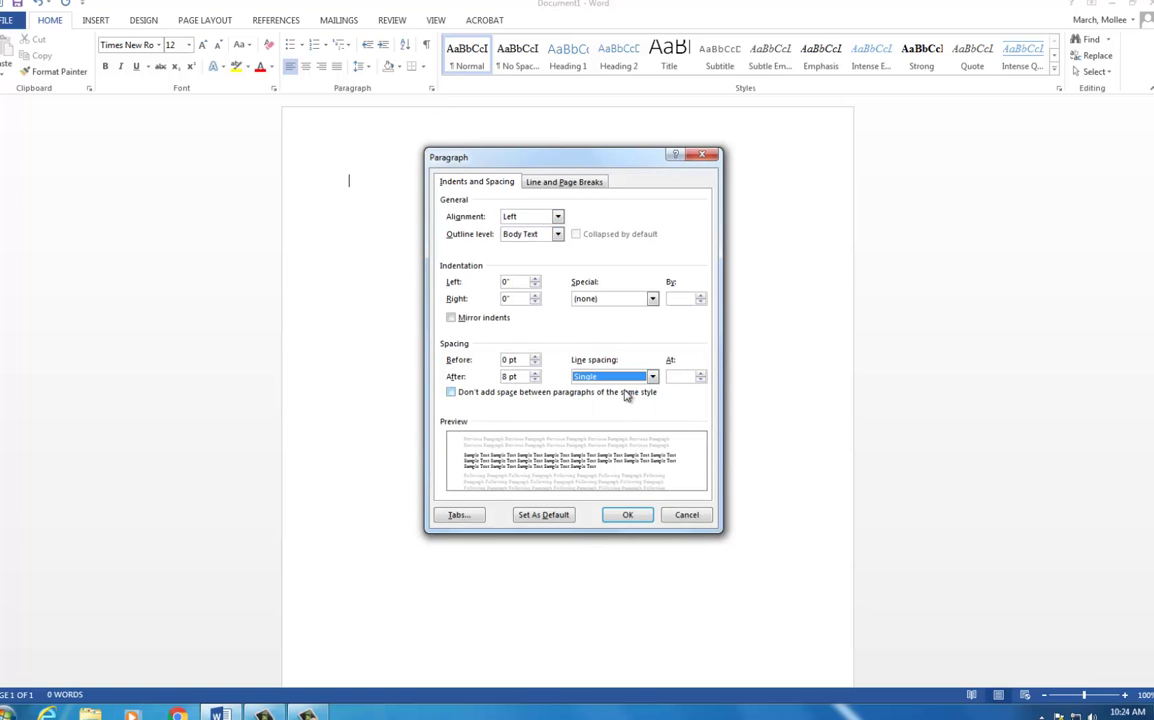
{"action": "left_click", "coordinate": [451, 394]}
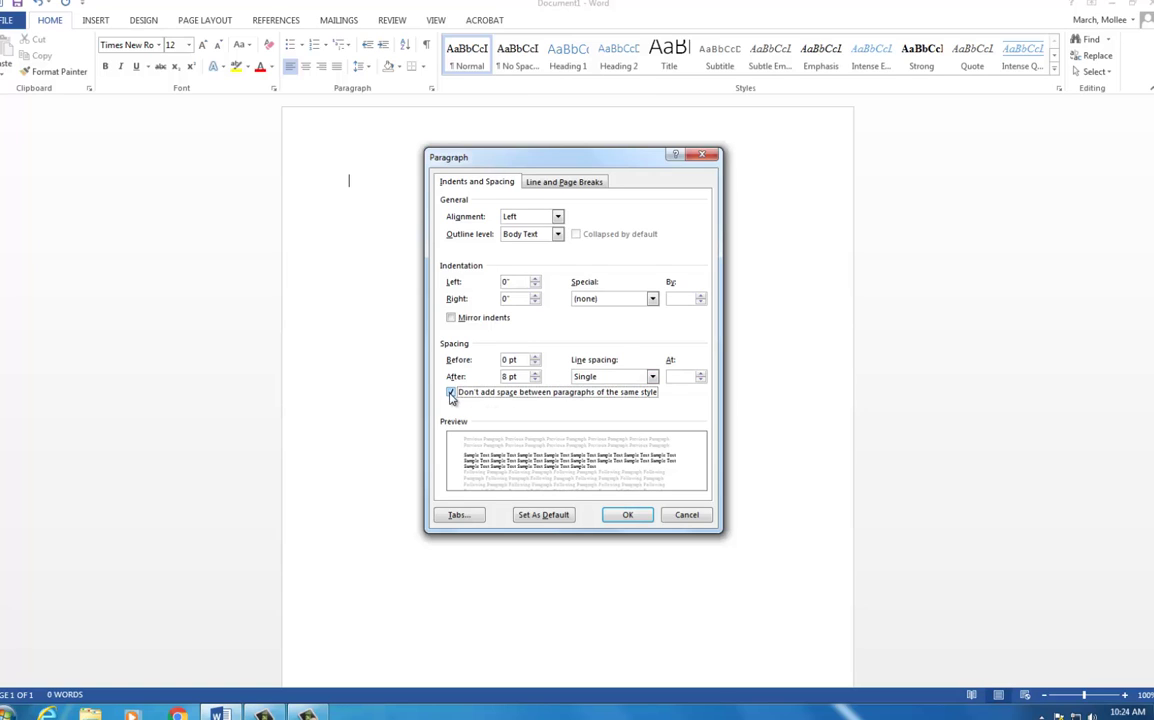
{"action": "left_click", "coordinate": [627, 516]}
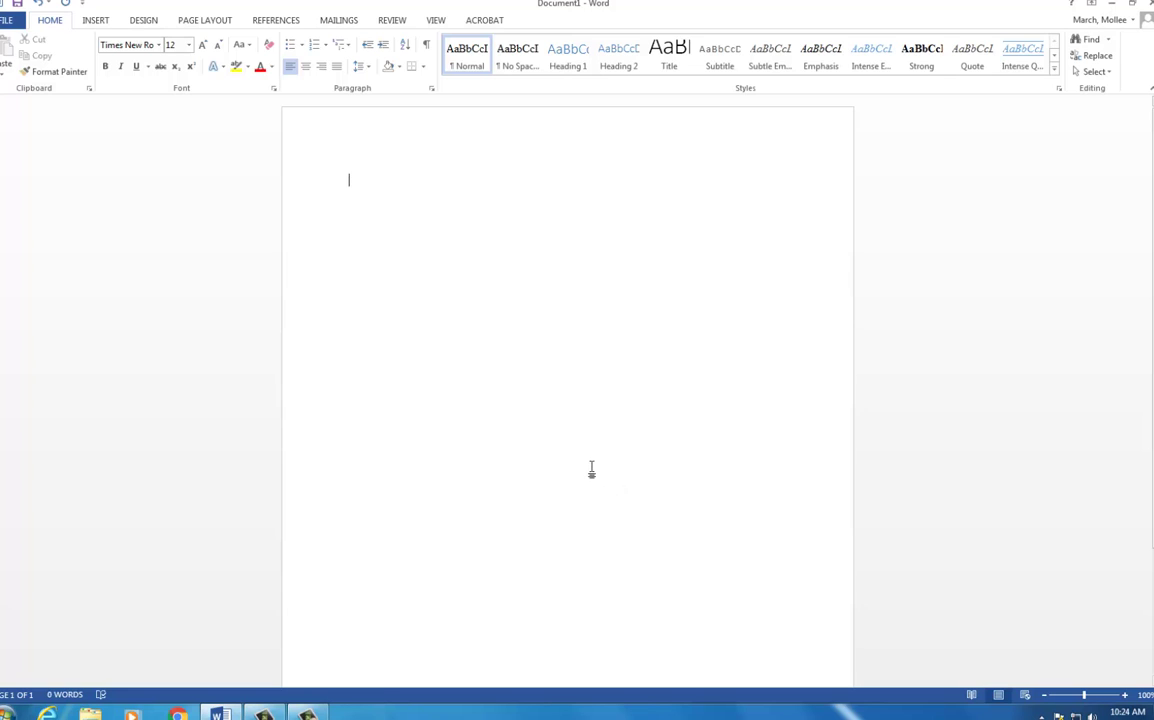
- Type a centred 'YOUR TITLE', then 'Your Name', 'Your Class' and 'The Date' on lines below
{"action": "left_click", "coordinate": [307, 67]}
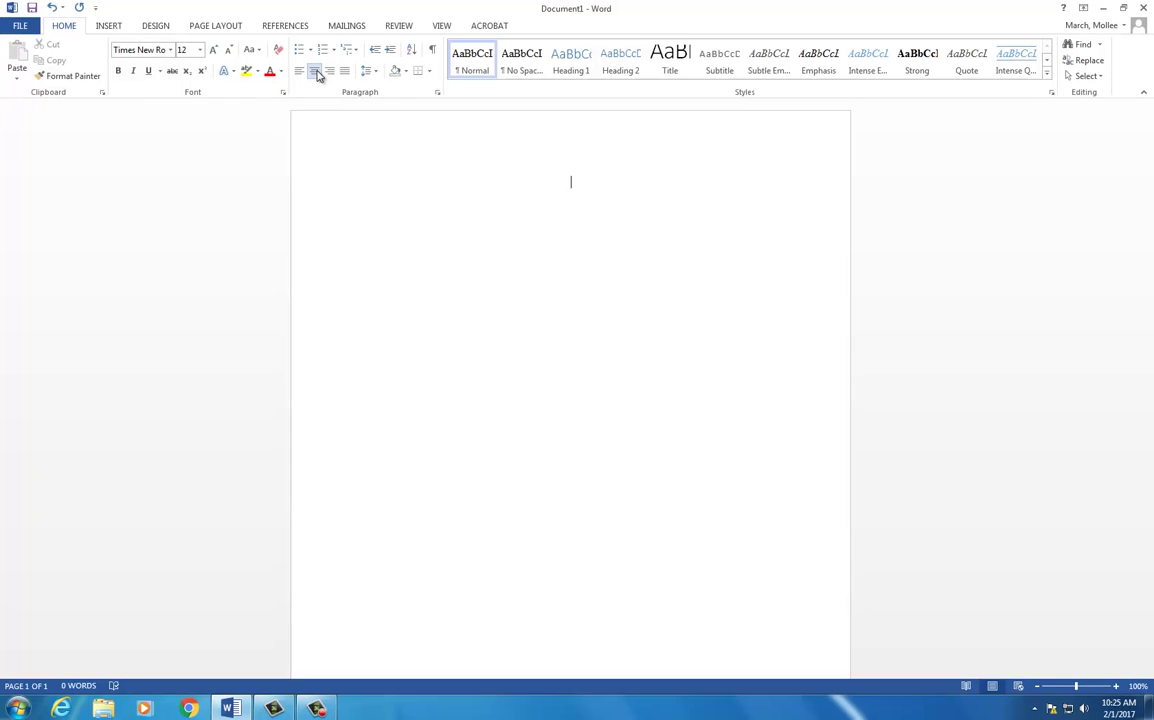
{"action": "type", "text": "YOUR TITLE"}
{"action": "key", "text": "Return"}
{"action": "key", "text": "Return"}
{"action": "type", "text": "Your Name"}
{"action": "key", "text": "Return"}
{"action": "type", "text": "Your C"}
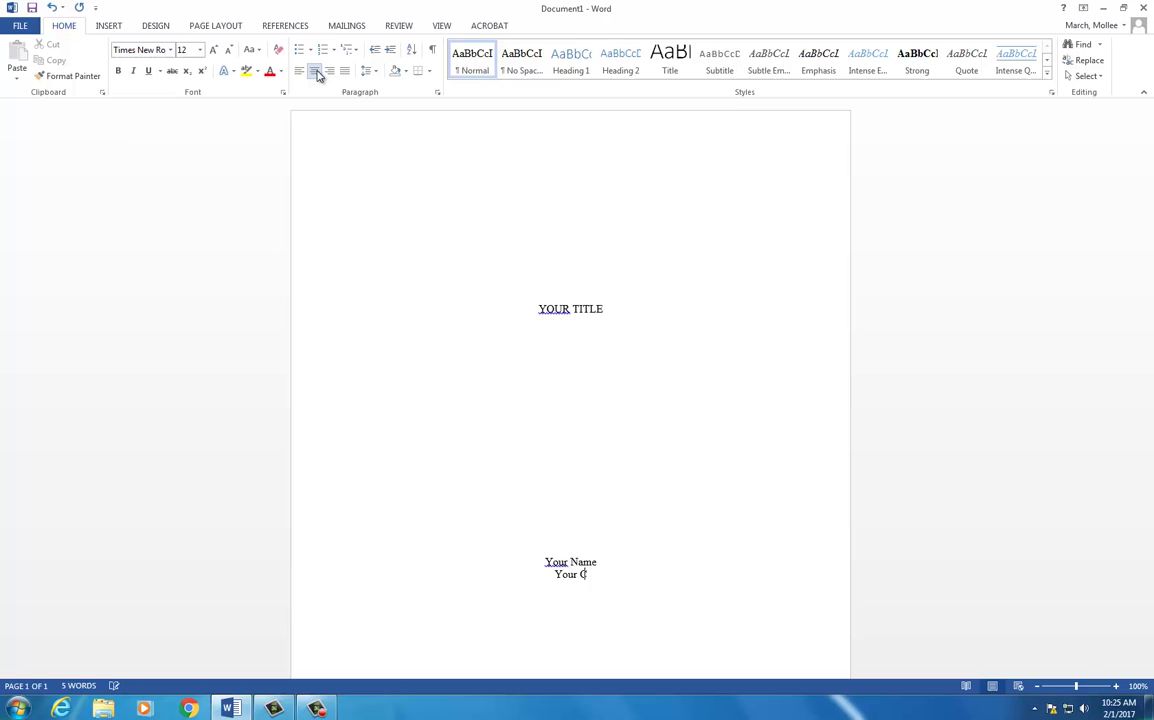
{"action": "type", "text": "lass"}
{"action": "key", "text": "Return"}
{"action": "type", "text": "The Date"}
- Insert Plain Number 3 page numbers at the top right, with Different First Page checked
{"action": "left_click", "coordinate": [110, 26]}
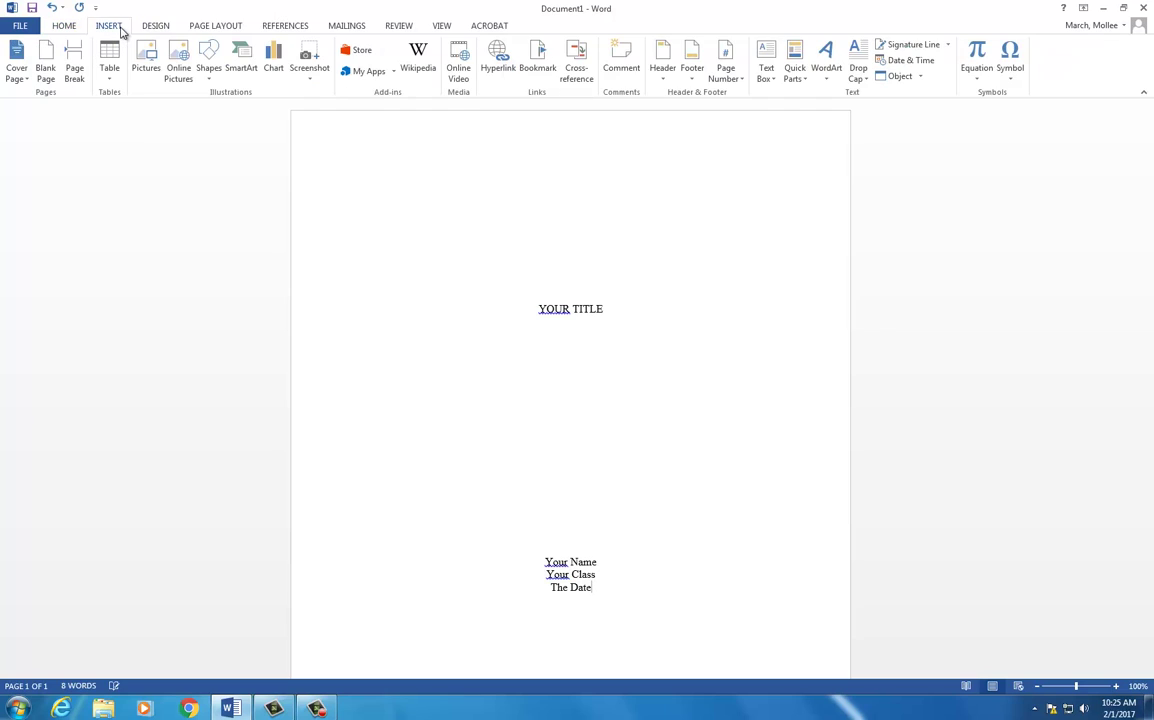
{"action": "left_click", "coordinate": [741, 83]}
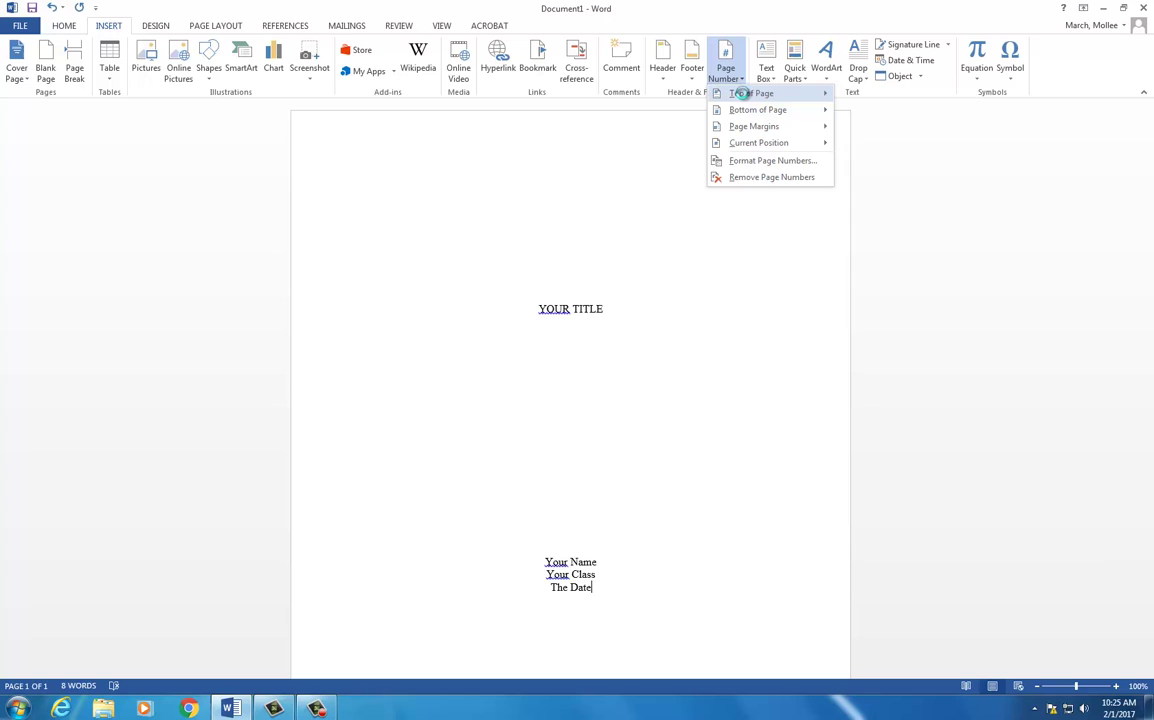
{"action": "left_click", "coordinate": [741, 93]}
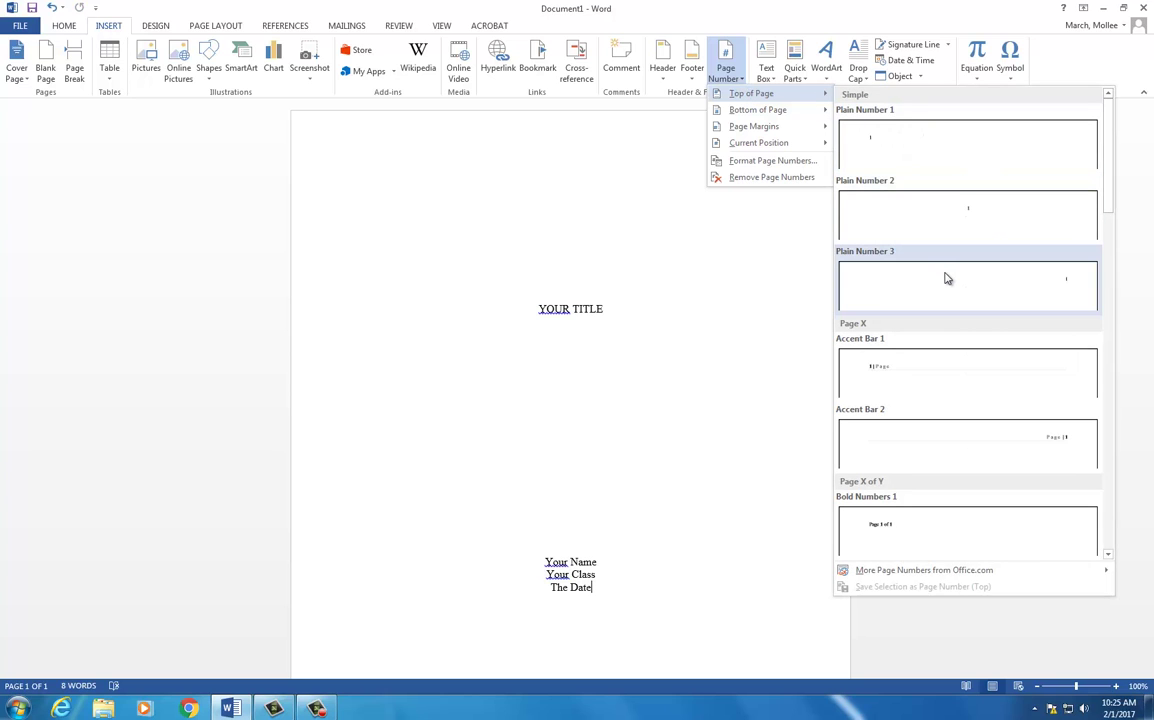
{"action": "left_click", "coordinate": [945, 279]}
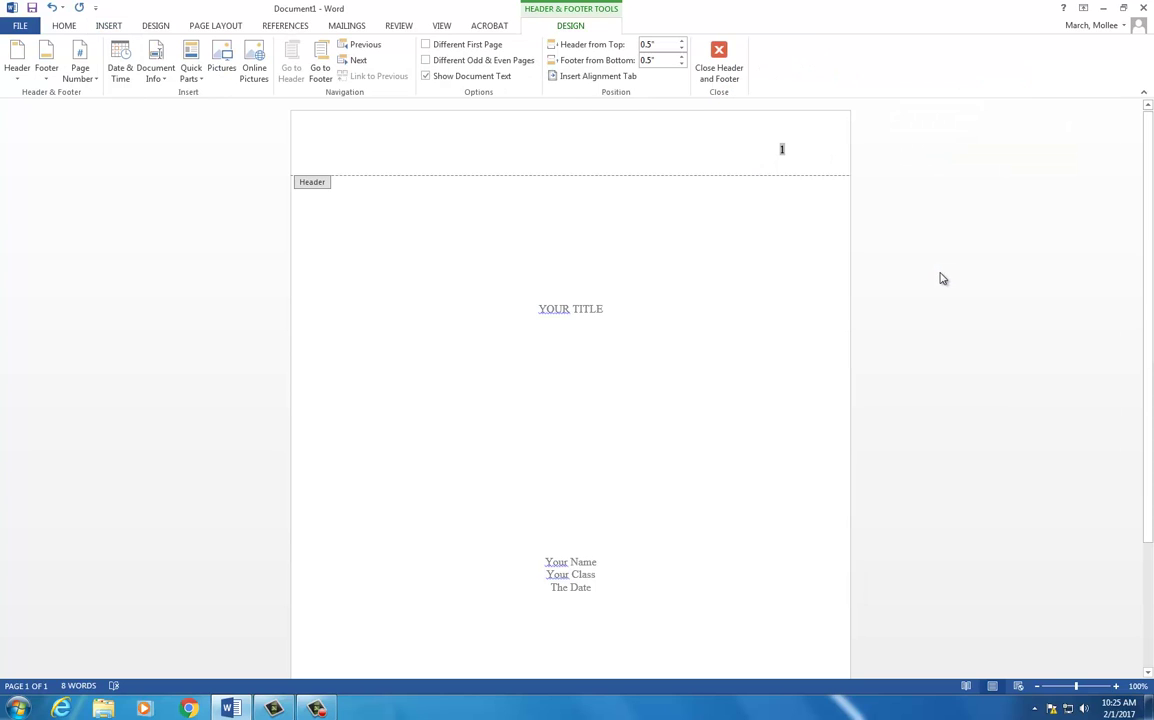
{"action": "left_click", "coordinate": [425, 46]}
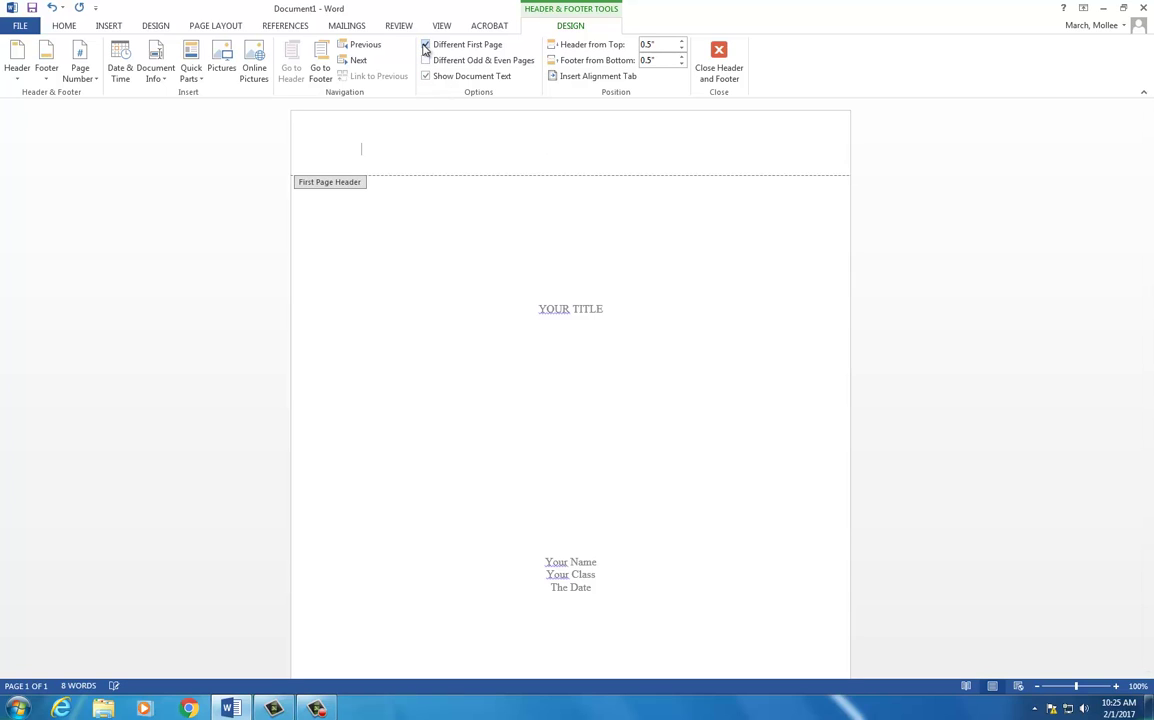
{"action": "left_click", "coordinate": [720, 68]}
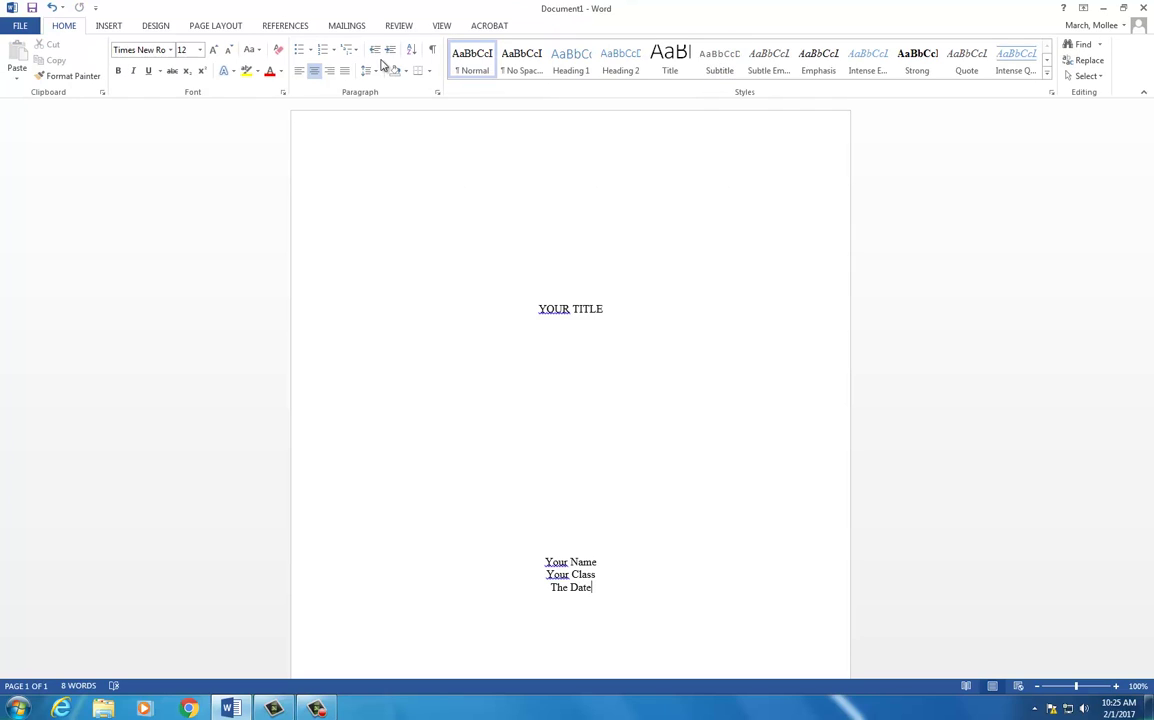
- Insert a blank page after the title page
{"action": "left_click", "coordinate": [109, 26]}
{"action": "left_click", "coordinate": [75, 52]}
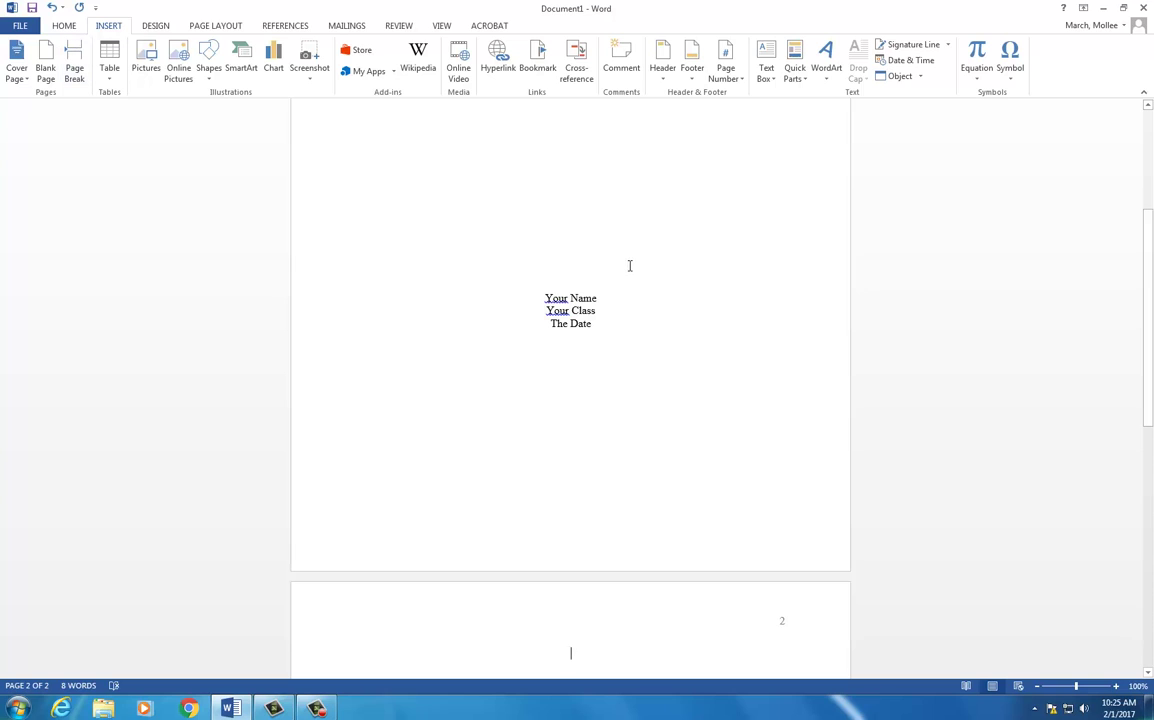
{"action": "scroll", "coordinate": [628, 265], "scroll_direction": "down", "scroll_amount": 6}
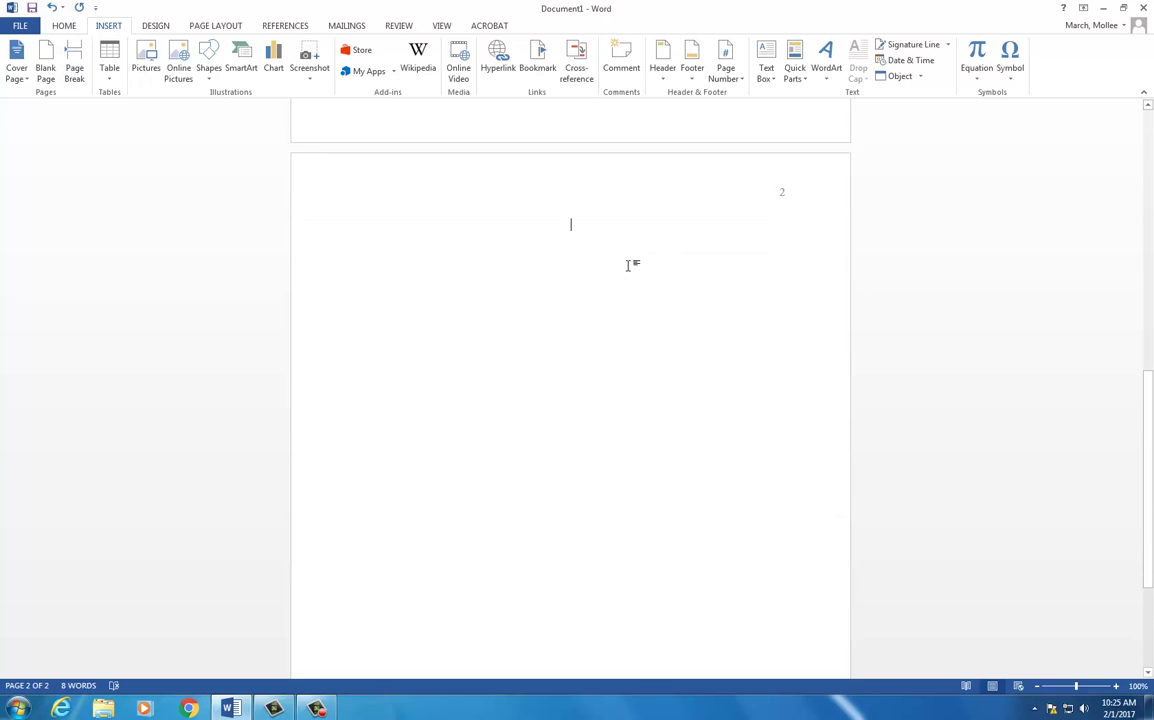
- Set the body paragraphs to Double line spacing with a 0.5" first-line indent
{"action": "left_click", "coordinate": [64, 26]}
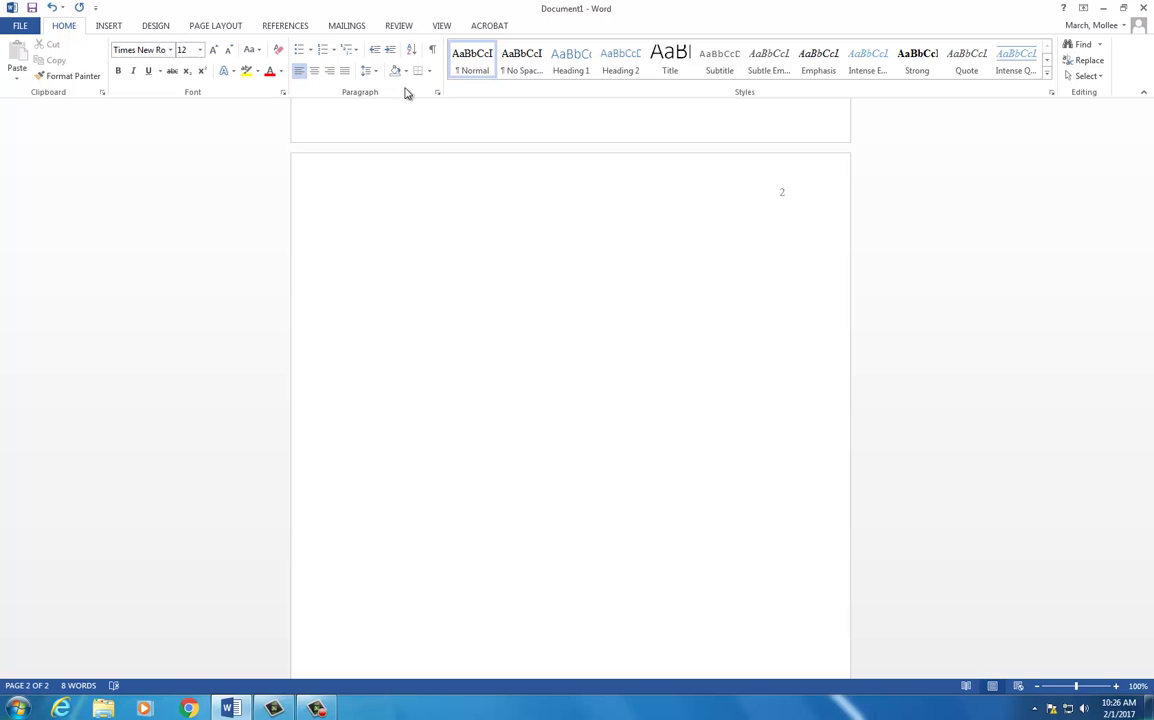
{"action": "left_click", "coordinate": [437, 93]}
{"action": "left_click", "coordinate": [653, 374]}
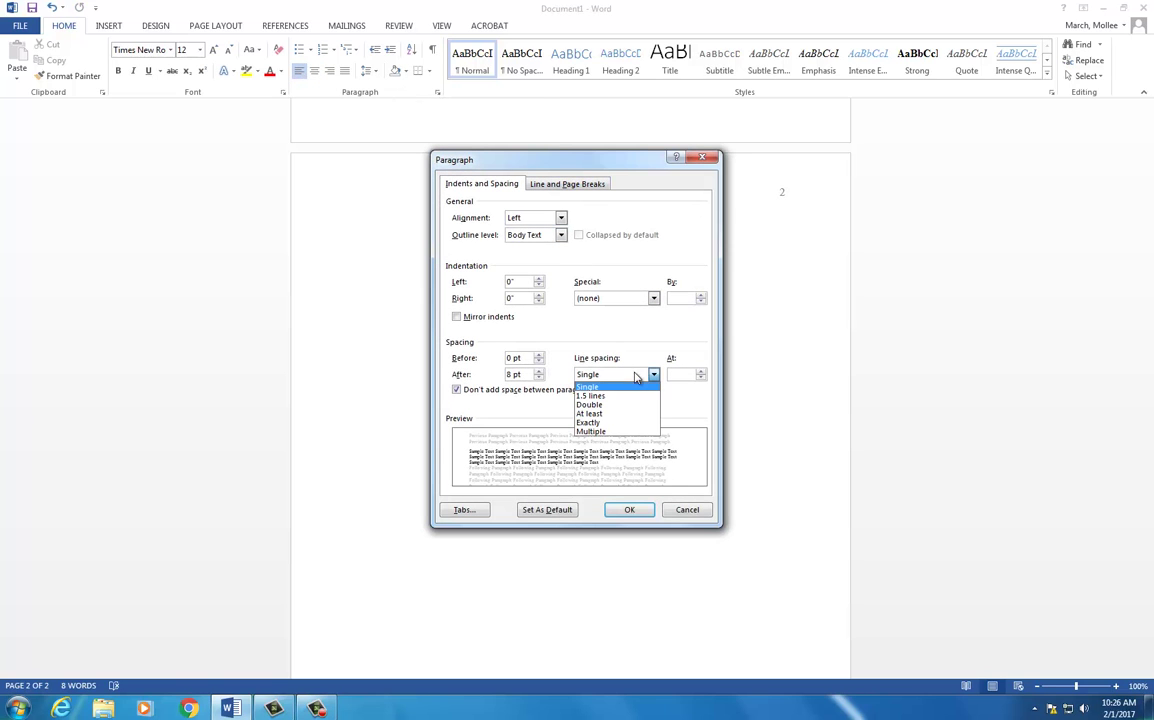
{"action": "left_click", "coordinate": [636, 404]}
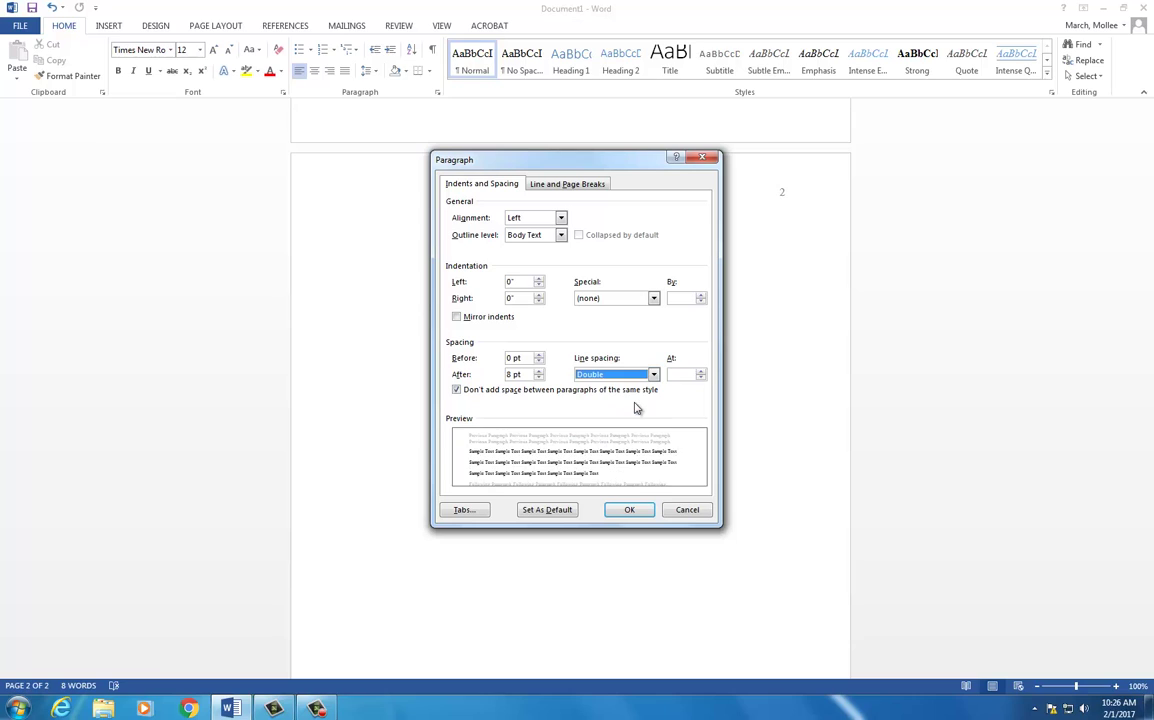
{"action": "left_click", "coordinate": [624, 300]}
{"action": "left_click", "coordinate": [626, 318]}
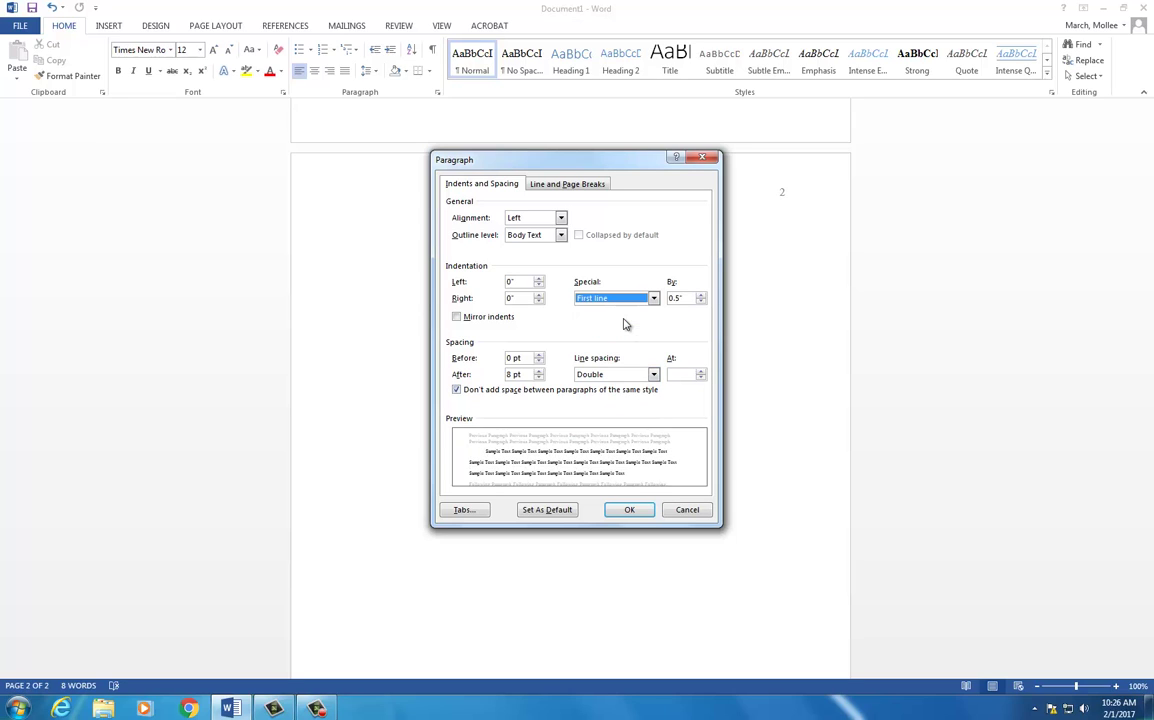
{"action": "left_click", "coordinate": [631, 512]}
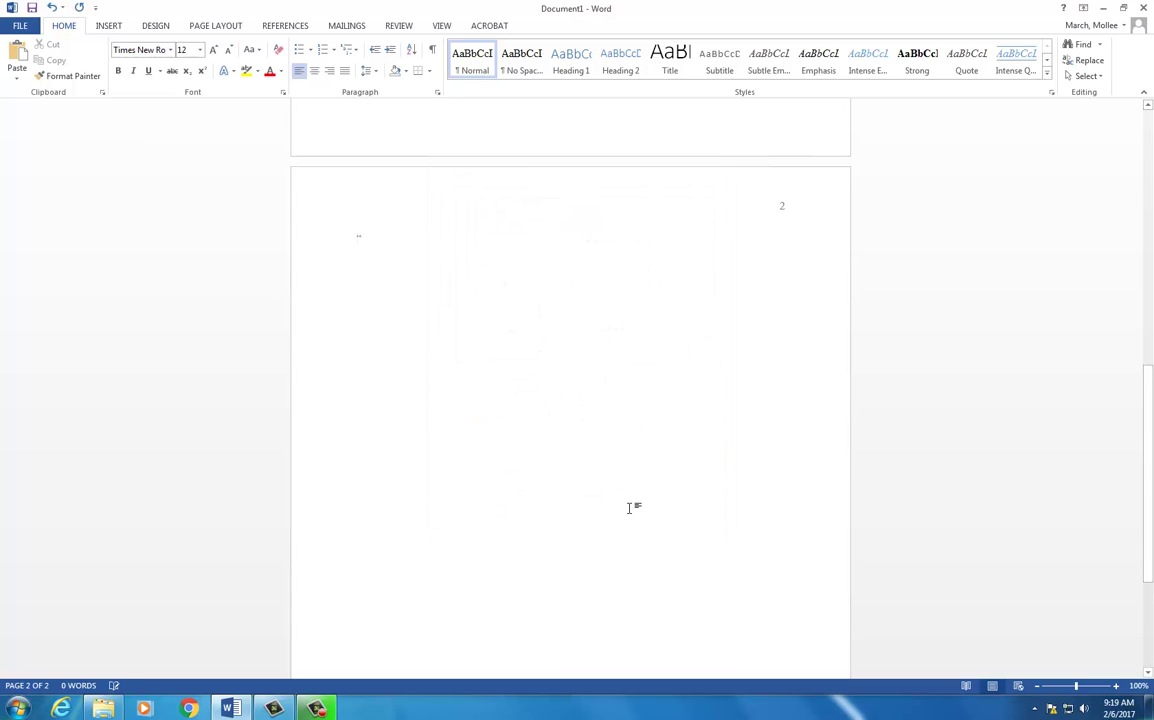
- Type the body sentence "This is a quote." at the start of page 2
{"action": "type", "text": "his is"}
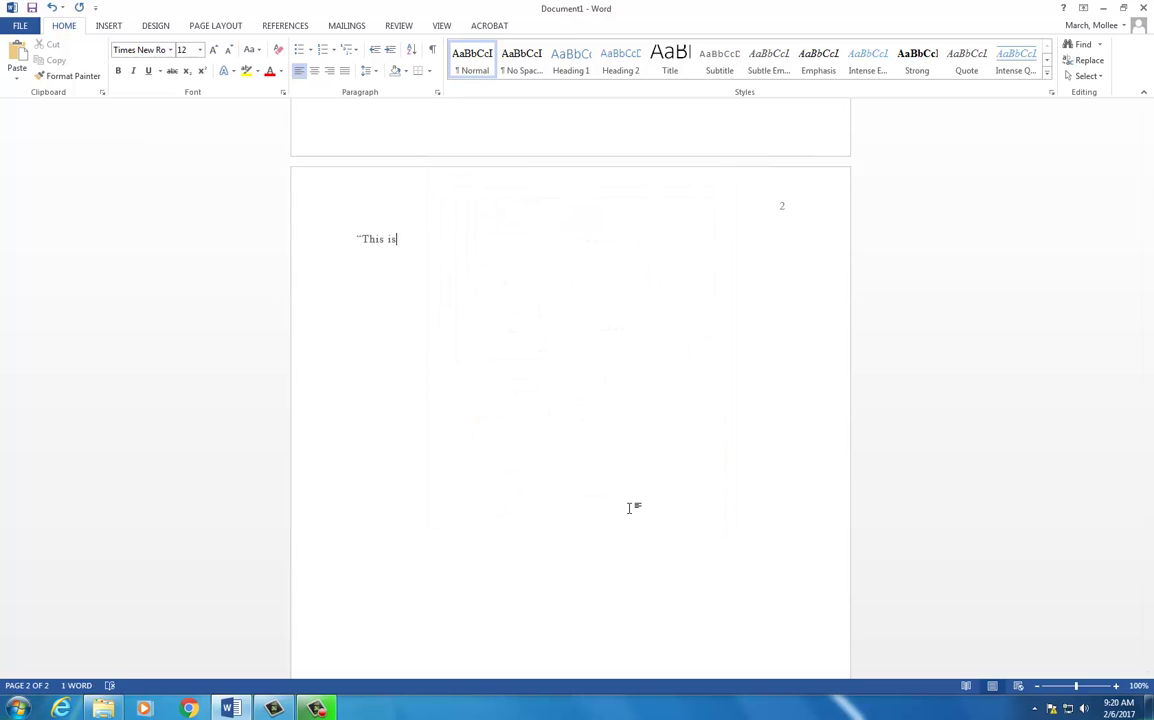
{"action": "type", "text": " a quote.”"}
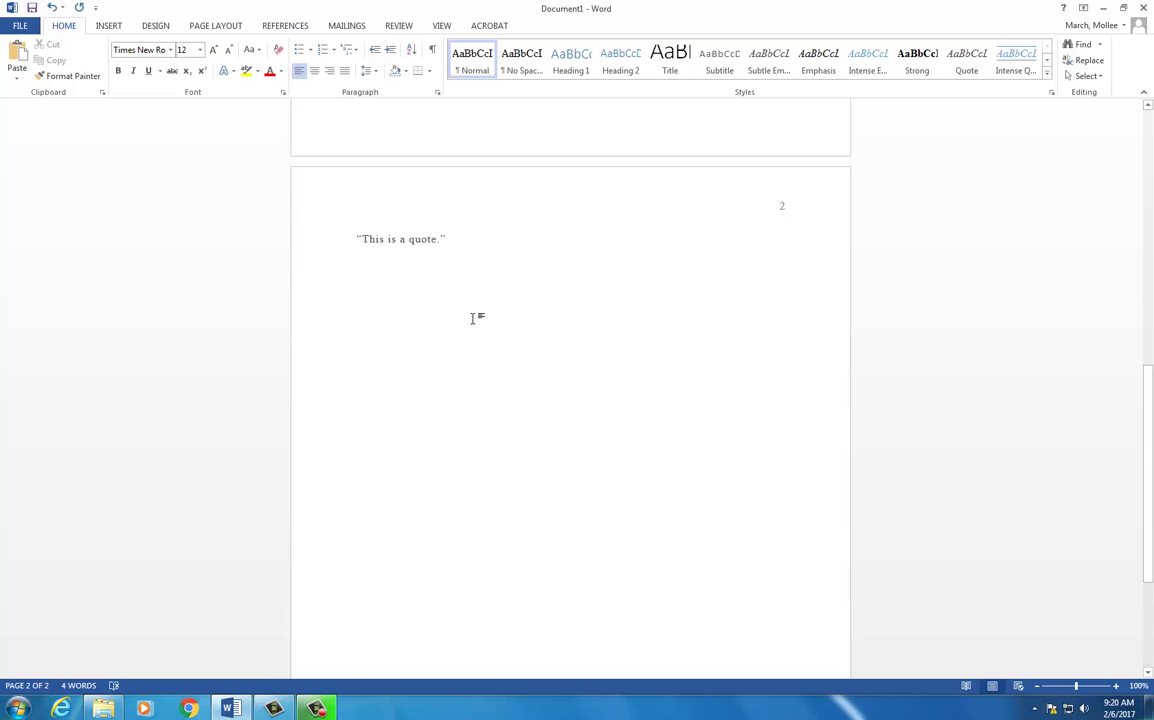
- Insert footnote 1 after the quote and paste the placeholder citation: author, title, publisher, year, pages
{"action": "left_click", "coordinate": [286, 26]}
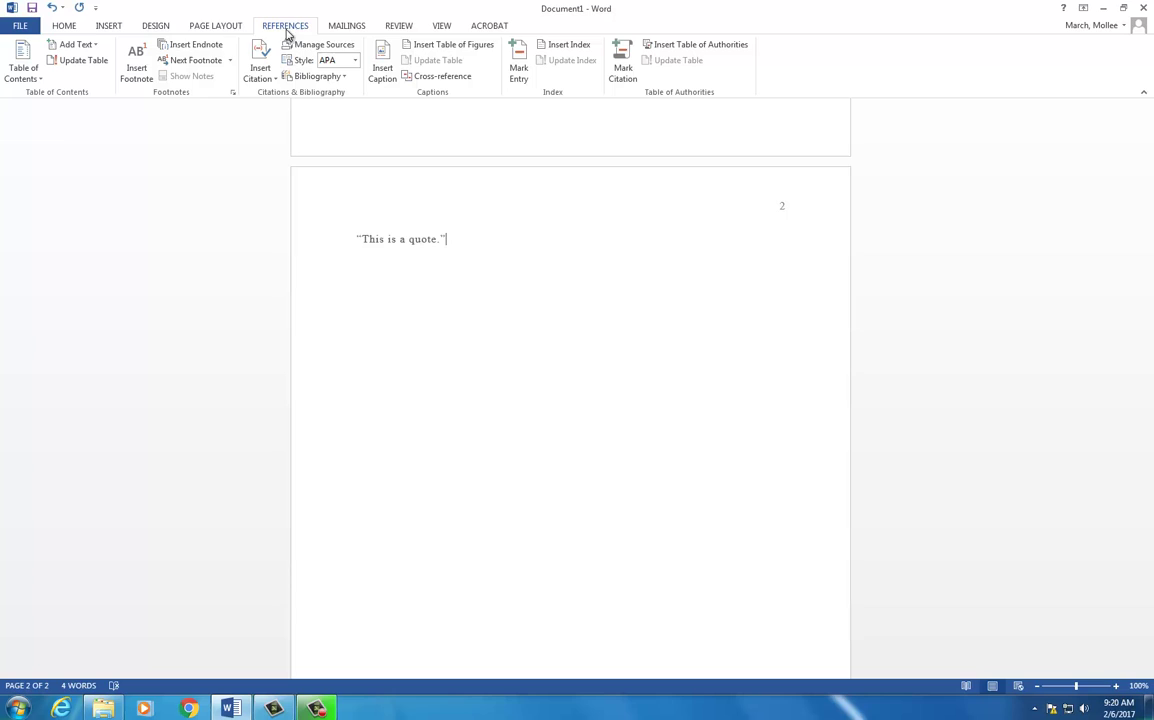
{"action": "left_click", "coordinate": [137, 70]}
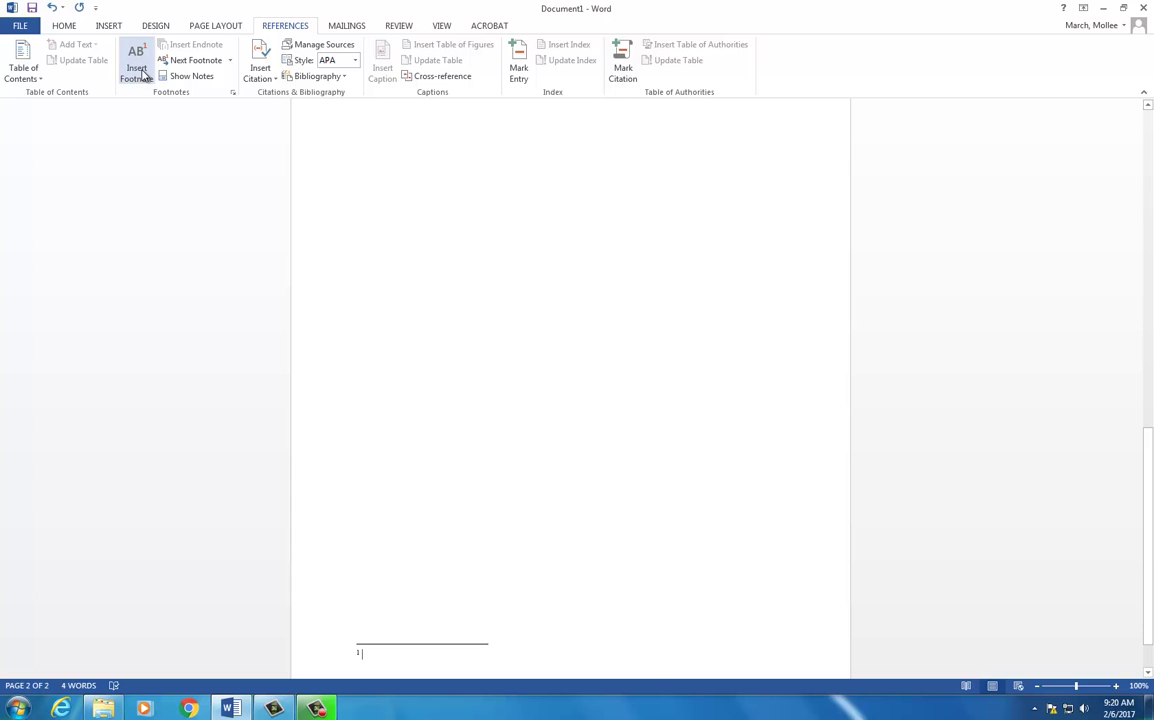
{"action": "type", "text": "Author Firstname Lastname, Title (Location of publisher: Publisher, Year of publication), pages cited."}
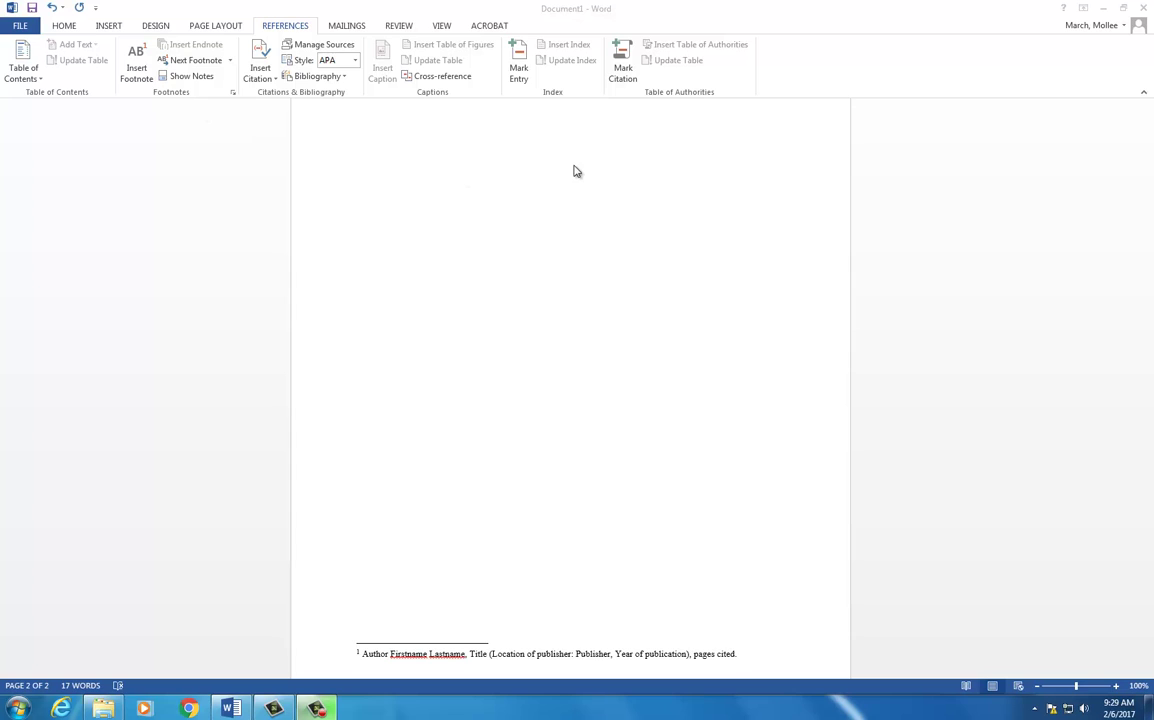
{"action": "scroll", "coordinate": [573, 168], "scroll_direction": "up", "scroll_amount": 2}
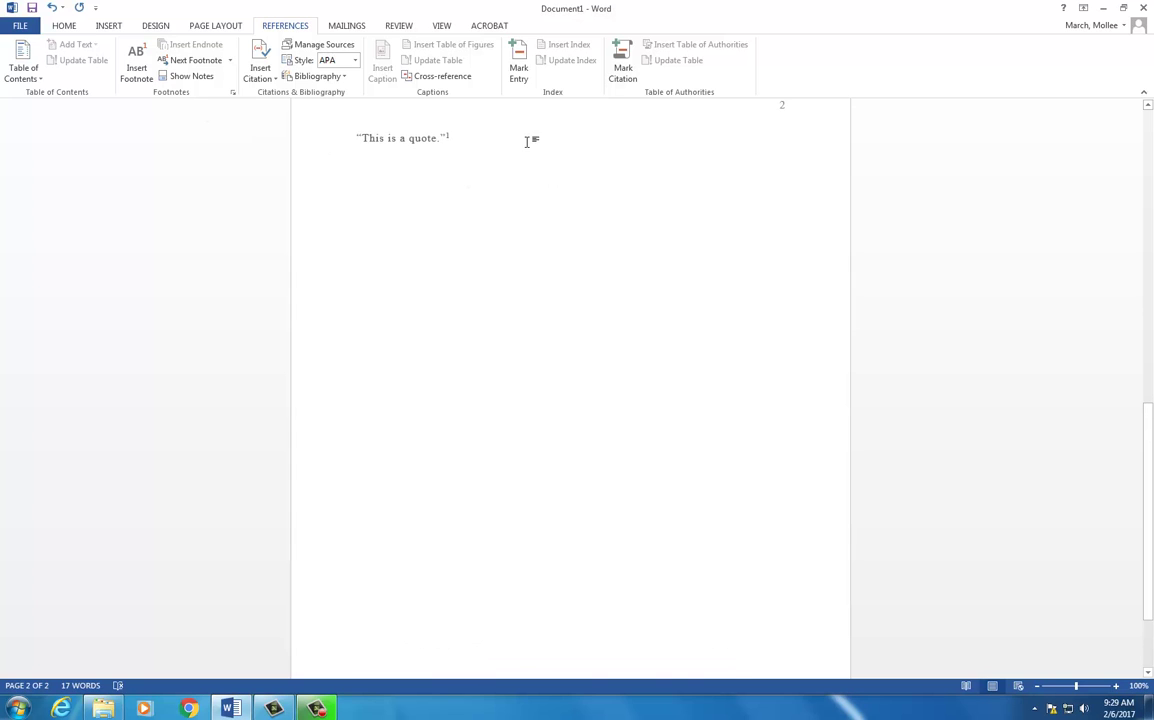
- Add a page break after the footnote mark to create page 3, and open the Paragraph dialog
{"action": "left_click", "coordinate": [445, 135]}
{"action": "left_click", "coordinate": [108, 26]}
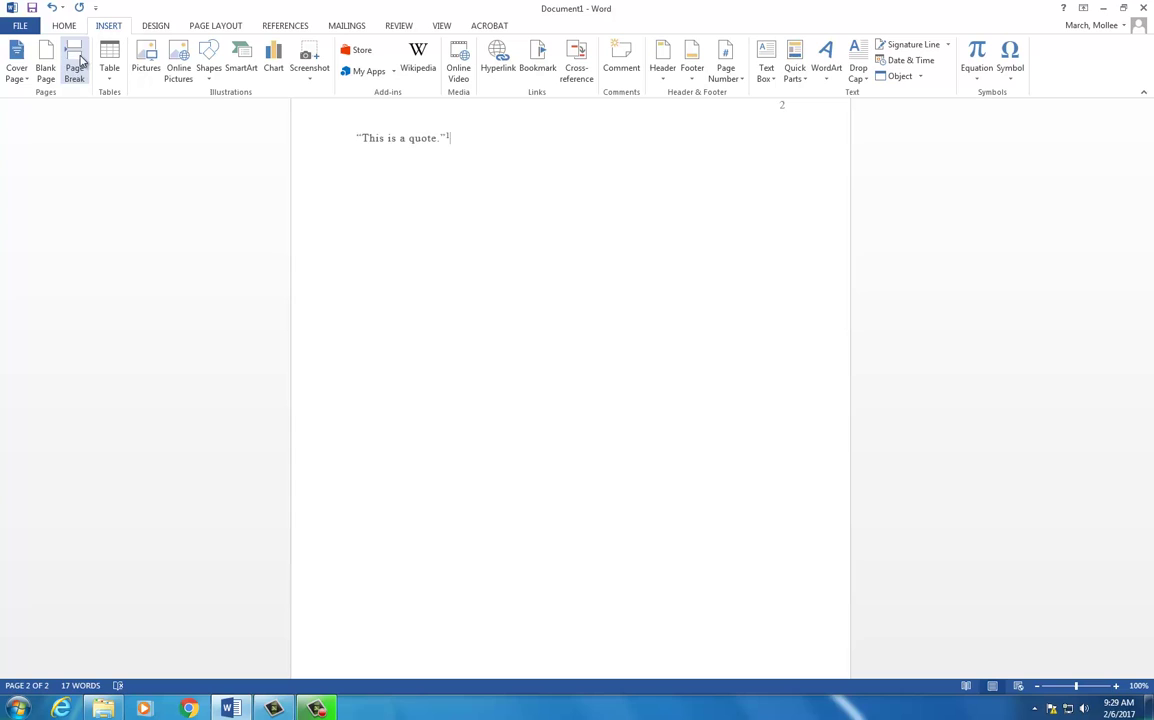
{"action": "left_click", "coordinate": [78, 62]}
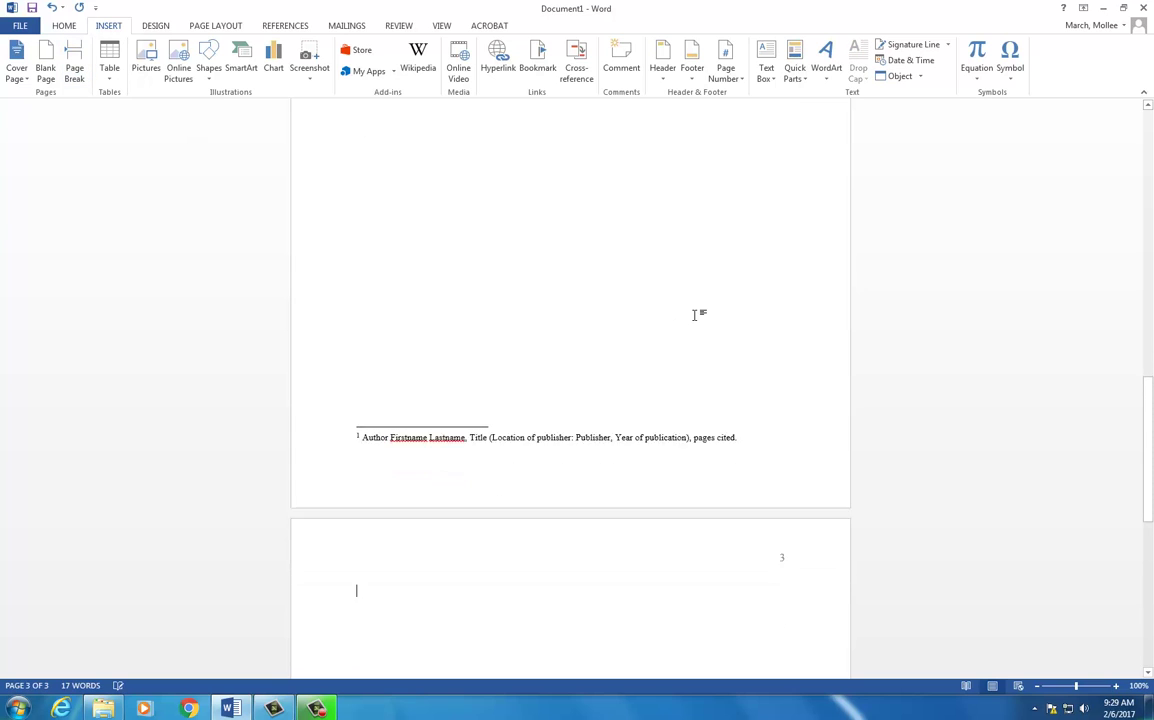
{"action": "scroll", "coordinate": [695, 314], "scroll_direction": "down", "scroll_amount": 4}
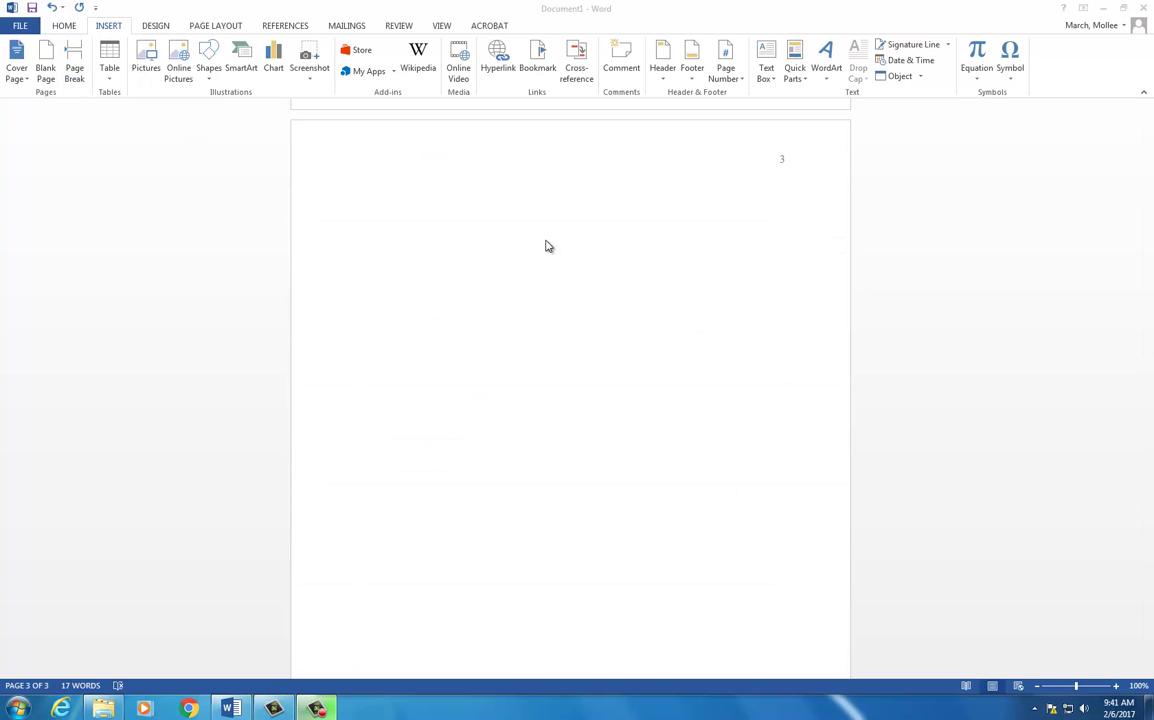
{"action": "left_click", "coordinate": [72, 27]}
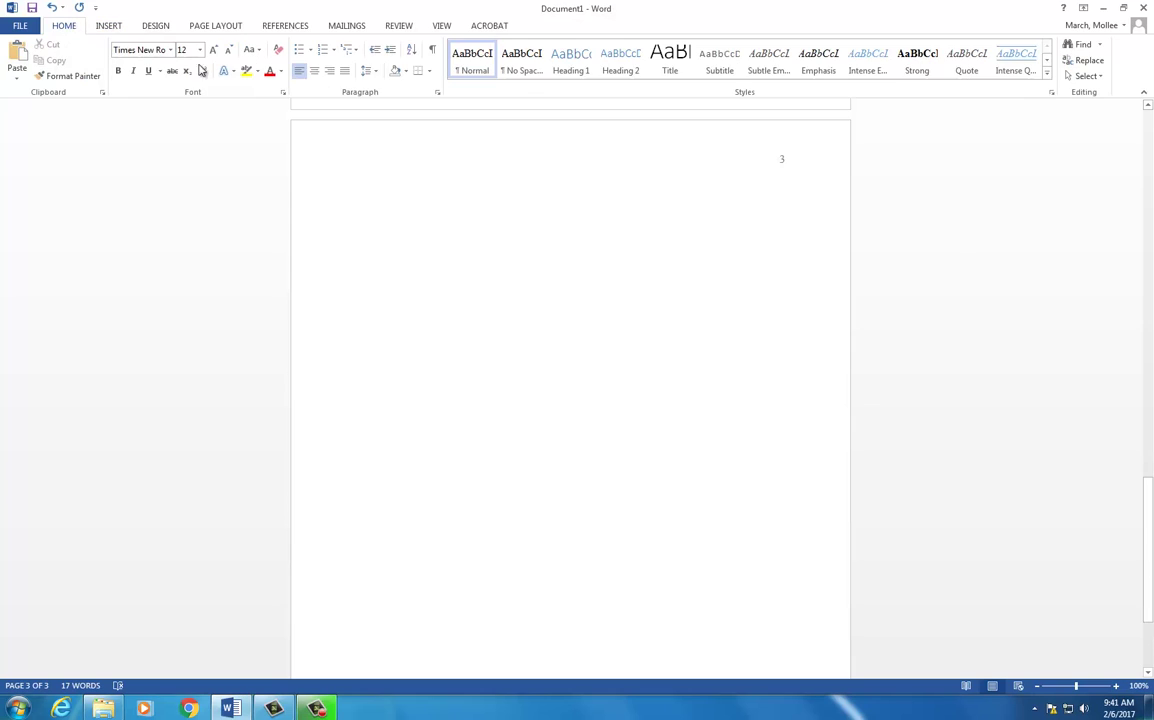
{"action": "left_click", "coordinate": [437, 93]}
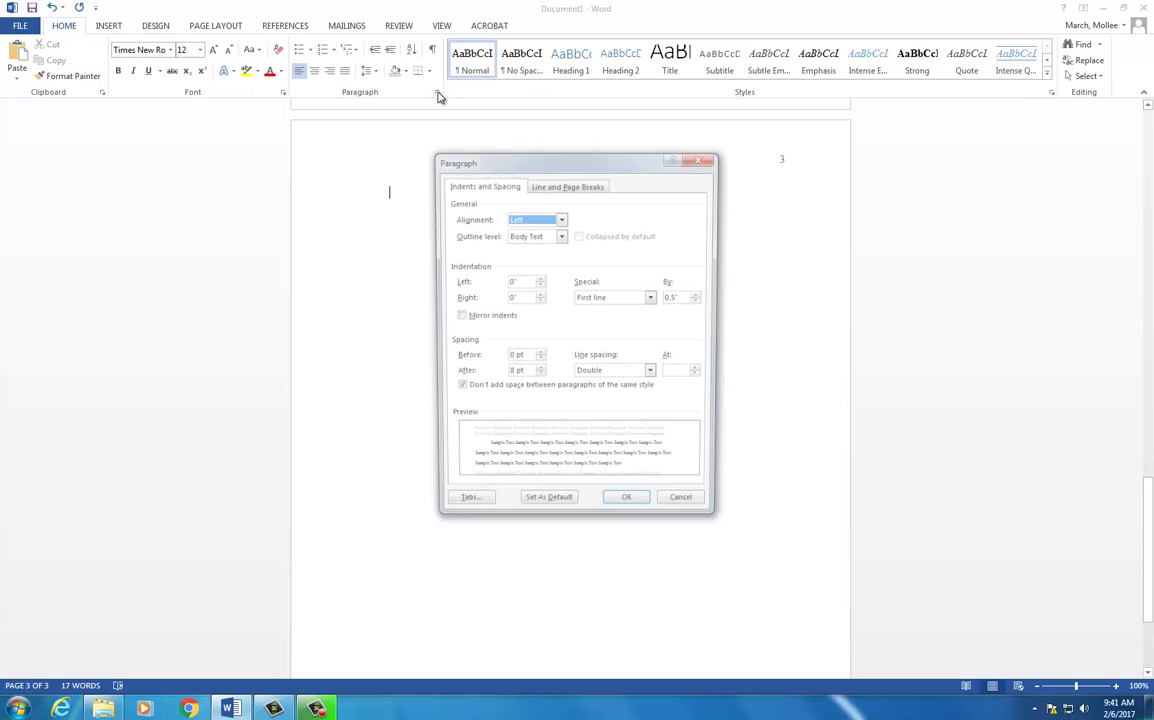
- Give page 3 Single spacing, a 0.5" Hanging indent, and no extra space between same-style paragraphs
{"action": "left_click", "coordinate": [610, 374]}
{"action": "left_click", "coordinate": [607, 392]}
{"action": "left_click", "coordinate": [607, 391]}
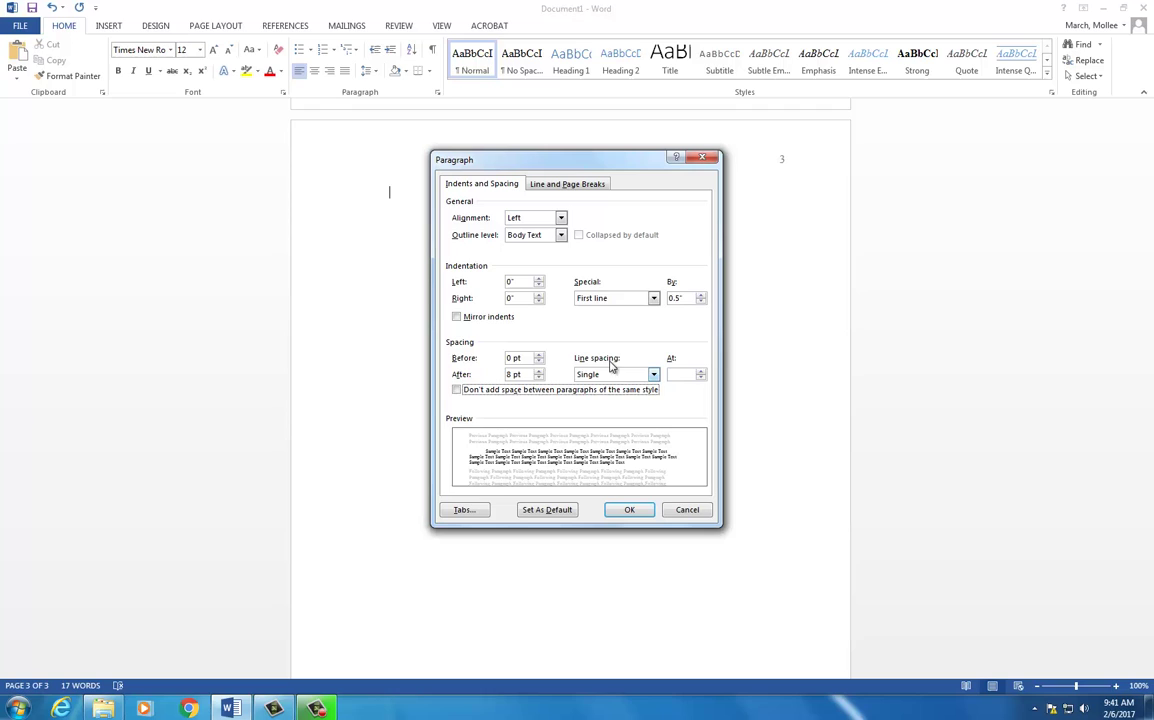
{"action": "left_click", "coordinate": [611, 299]}
{"action": "left_click", "coordinate": [611, 300]}
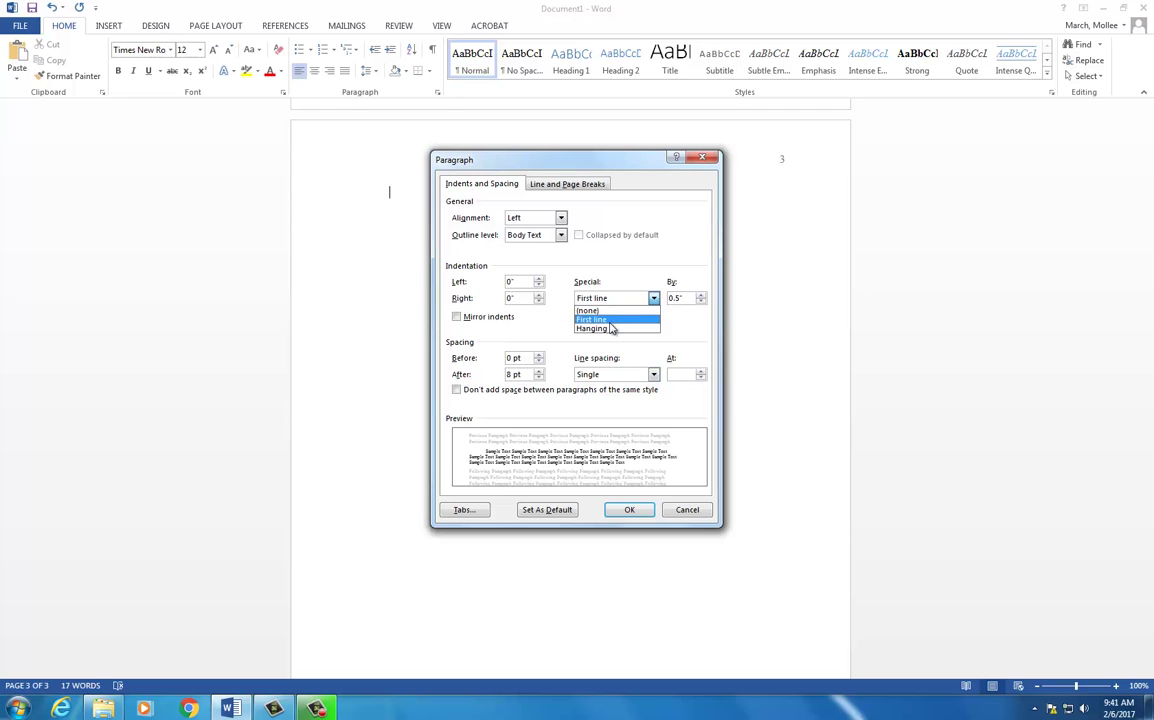
{"action": "left_click", "coordinate": [612, 319]}
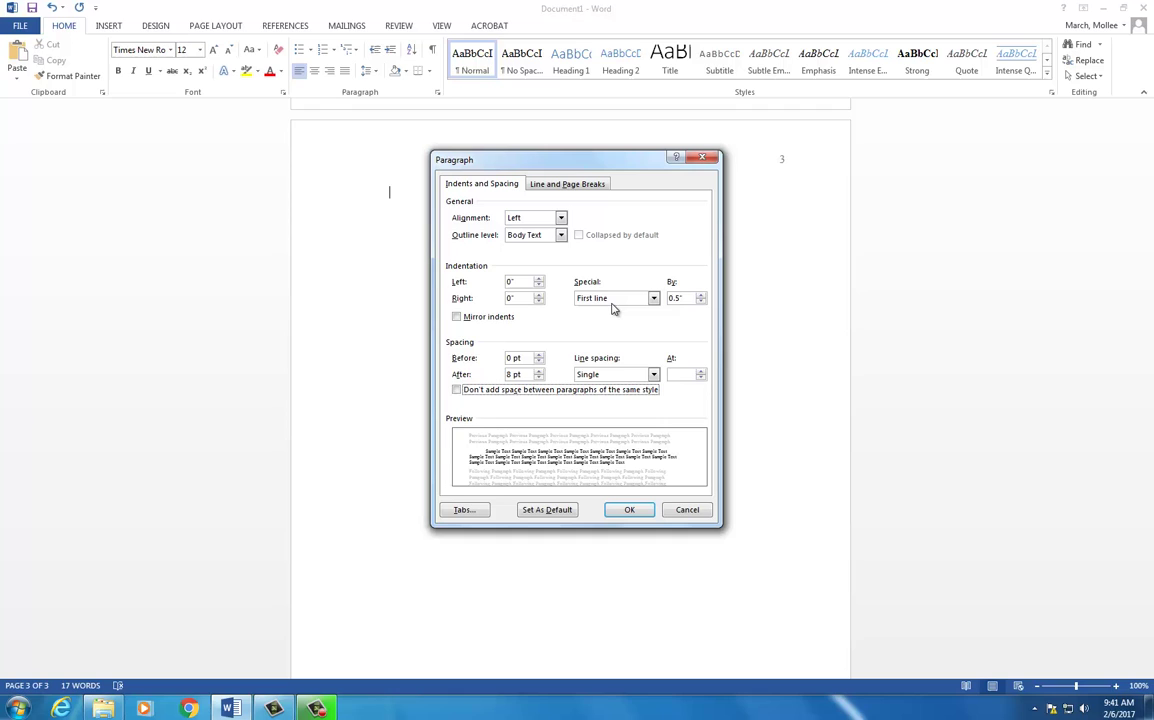
{"action": "left_click", "coordinate": [612, 298]}
{"action": "left_click", "coordinate": [610, 331]}
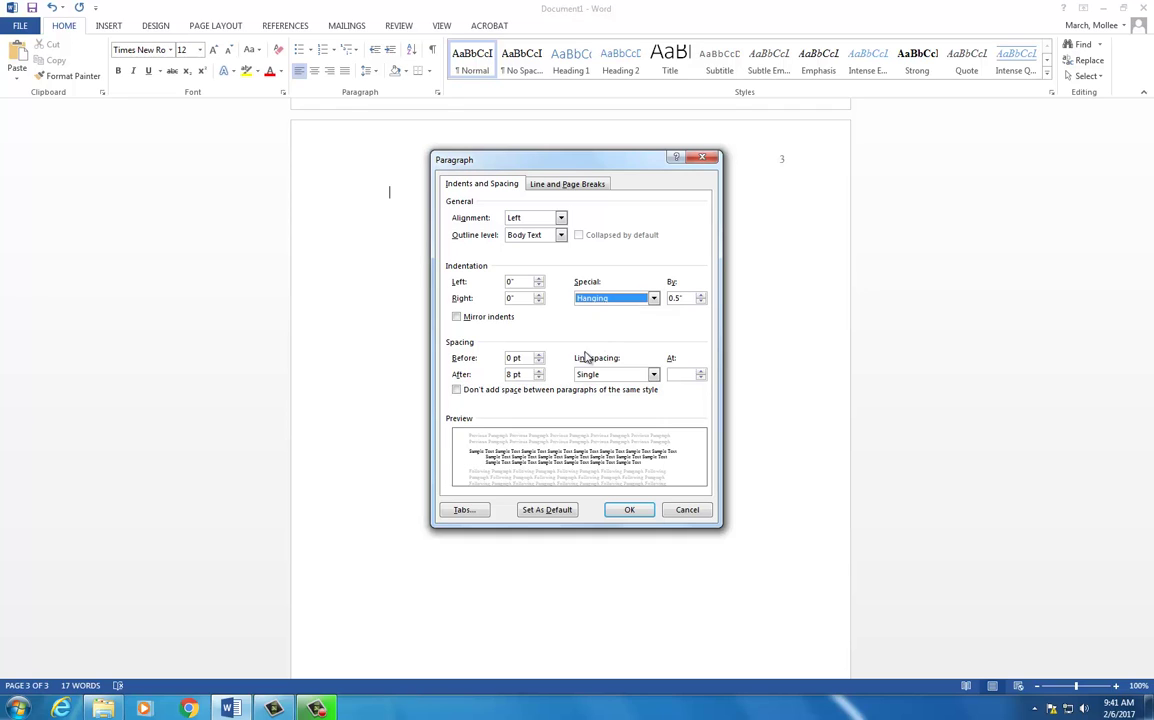
{"action": "left_click", "coordinate": [458, 391]}
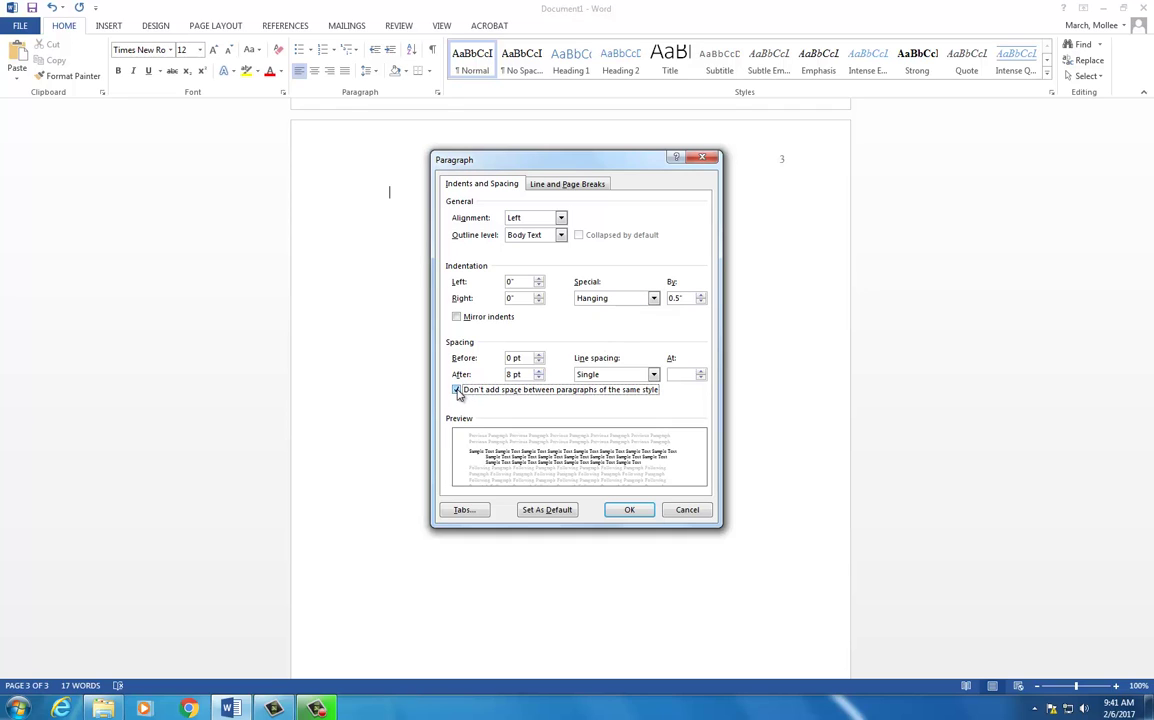
{"action": "left_click", "coordinate": [631, 511]}
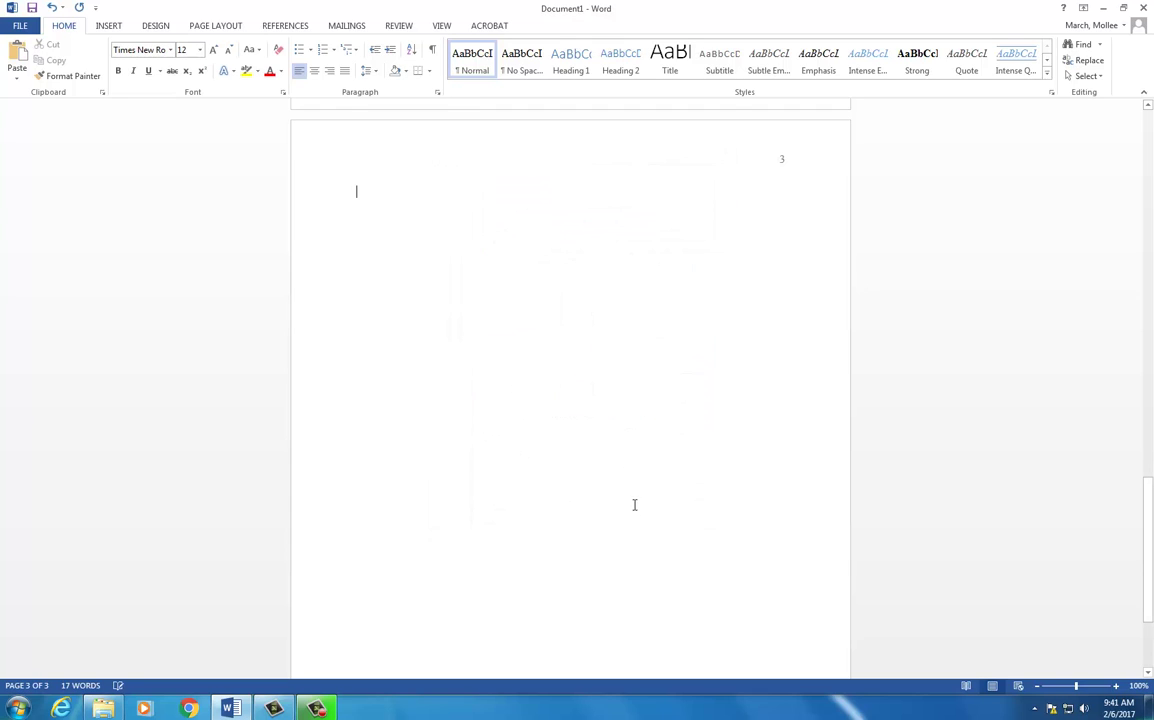
- Add a centred 'Bibliography' heading, then paste two left-aligned sample entries beneath it
{"action": "left_click", "coordinate": [316, 72]}
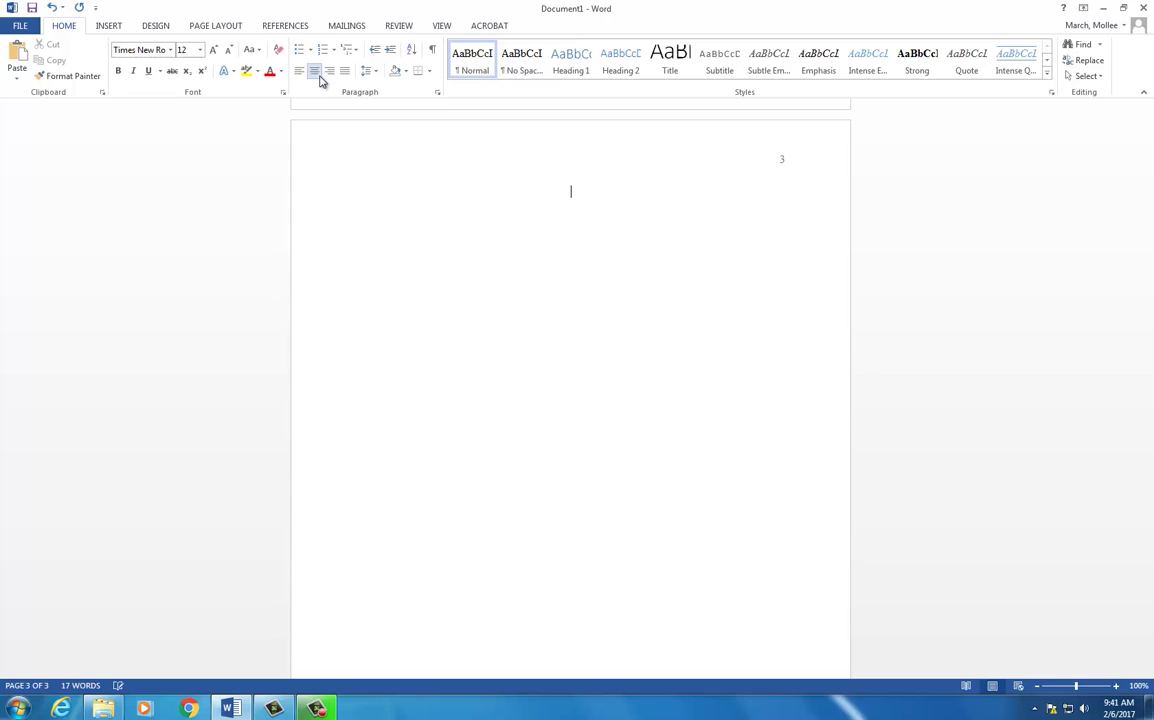
{"action": "type", "text": "Bibliography"}
{"action": "left_click", "coordinate": [299, 72]}
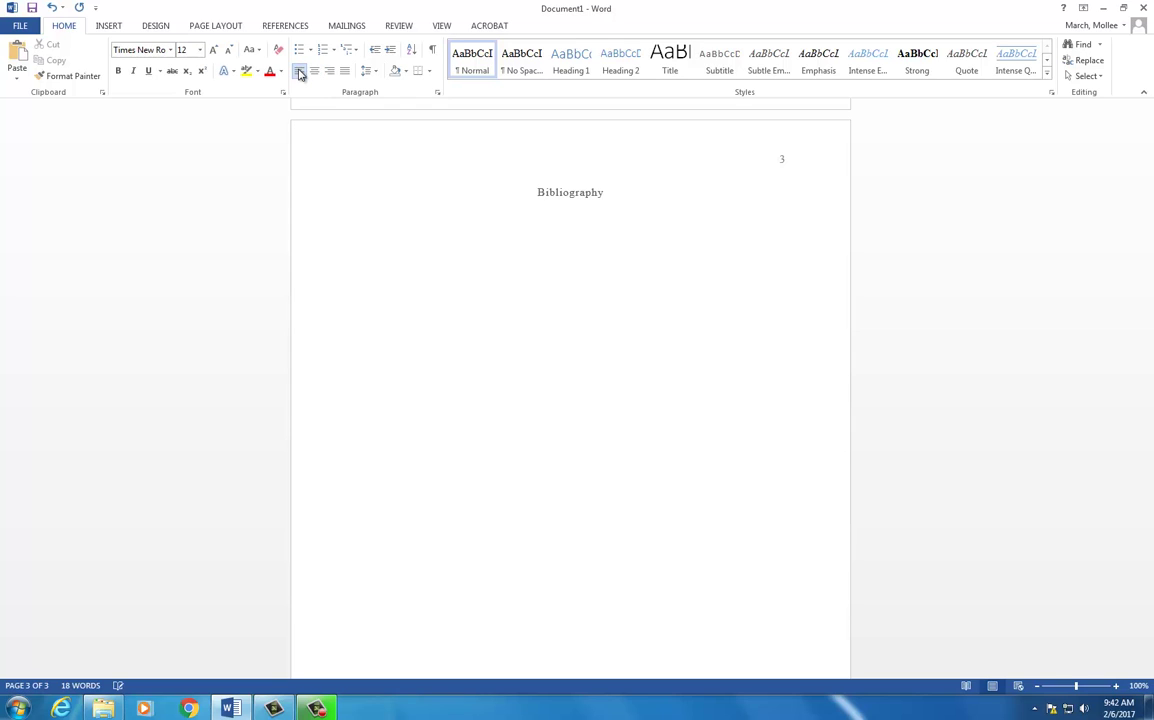
{"action": "type", "text": "Author Lastname, Firstname. Title. Location of Publisher: Publisher, Year of publication."}
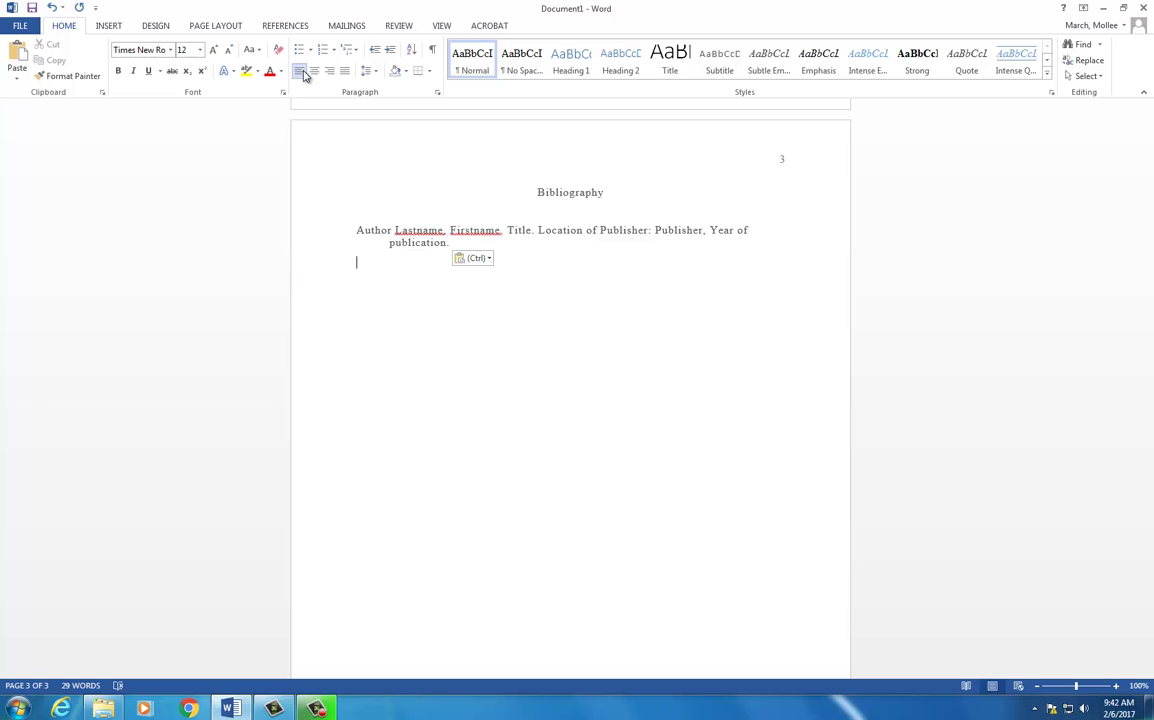
{"action": "key", "text": "Escape"}
{"action": "type", "text": "Author Lastname, Firstname. Title. Location of Publisher: Publisher, Year of publication."}
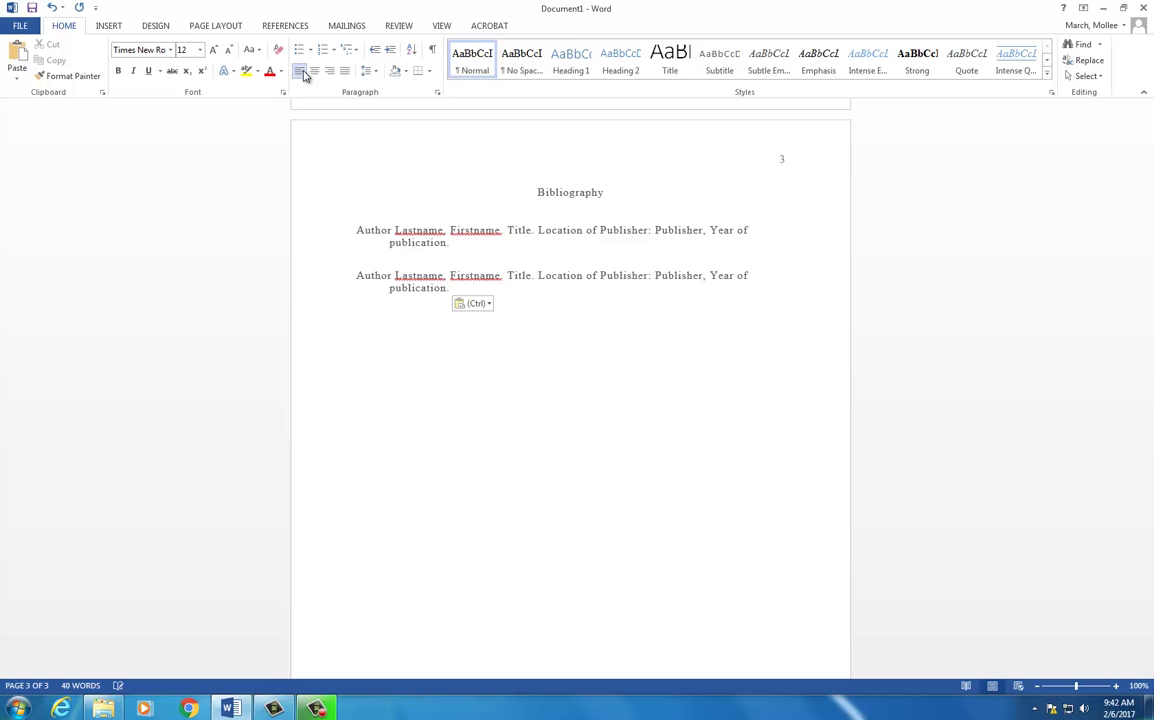